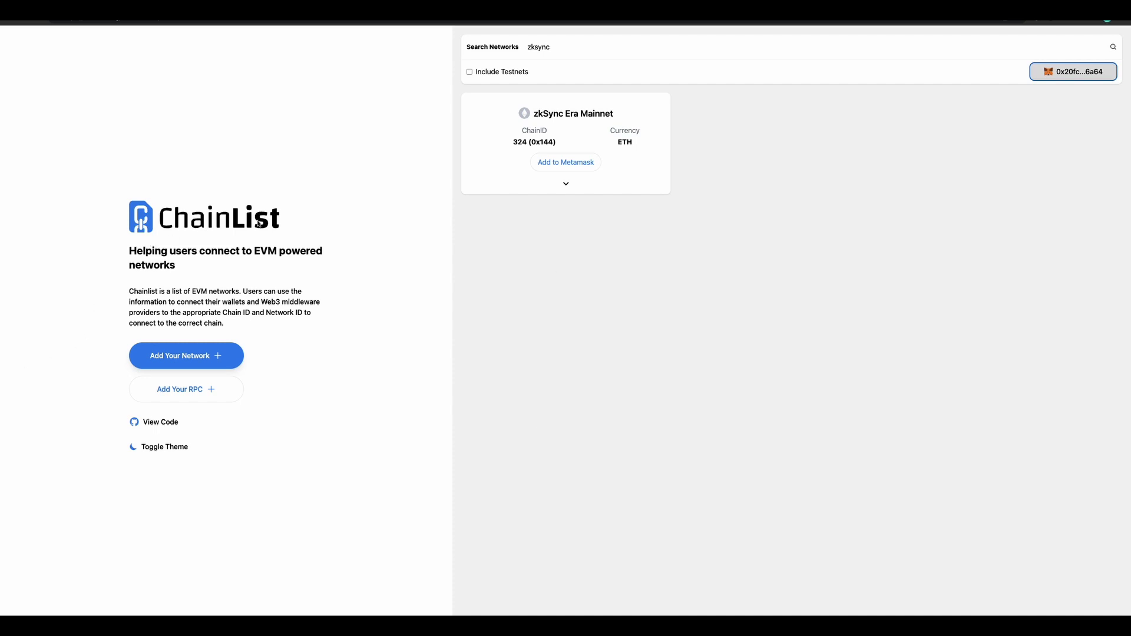
- Add the zkSync Era Mainnet network to MetaMask from ChainList and connect Account 1 to the site
left_click(168, 224)
left_click(565, 165)
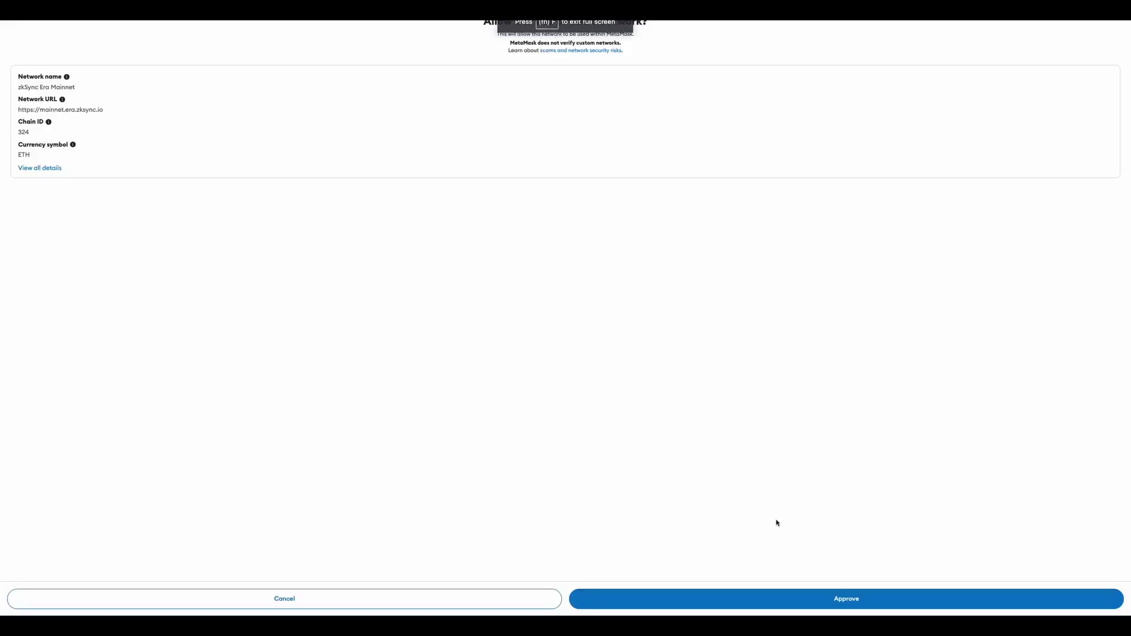
left_click(810, 596)
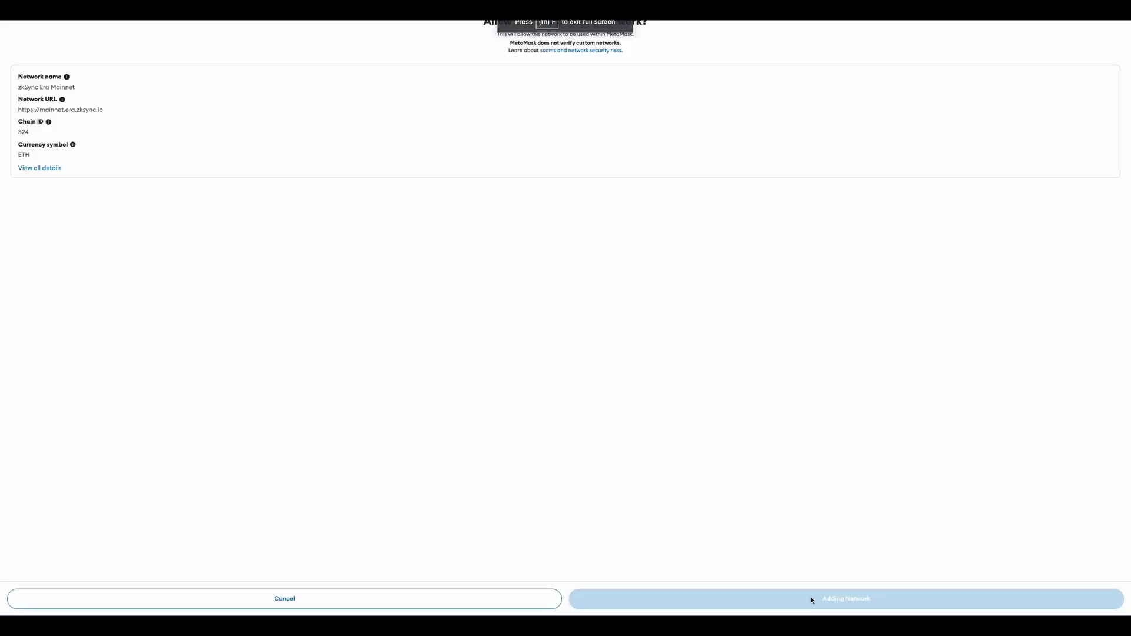
left_click(744, 596)
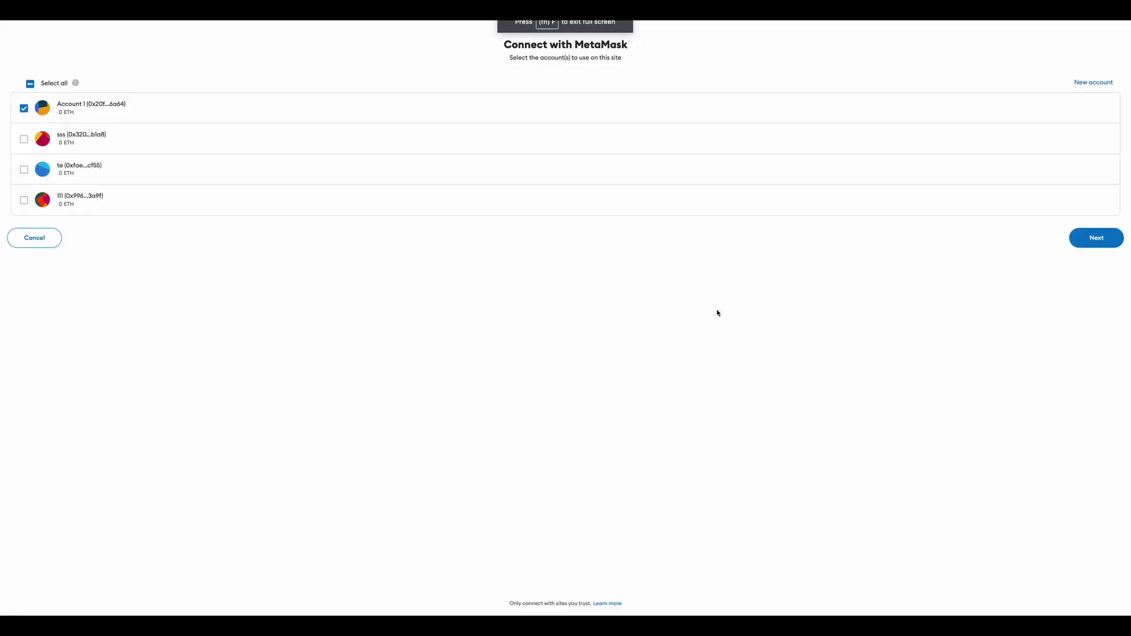
left_click(1085, 238)
left_click(810, 131)
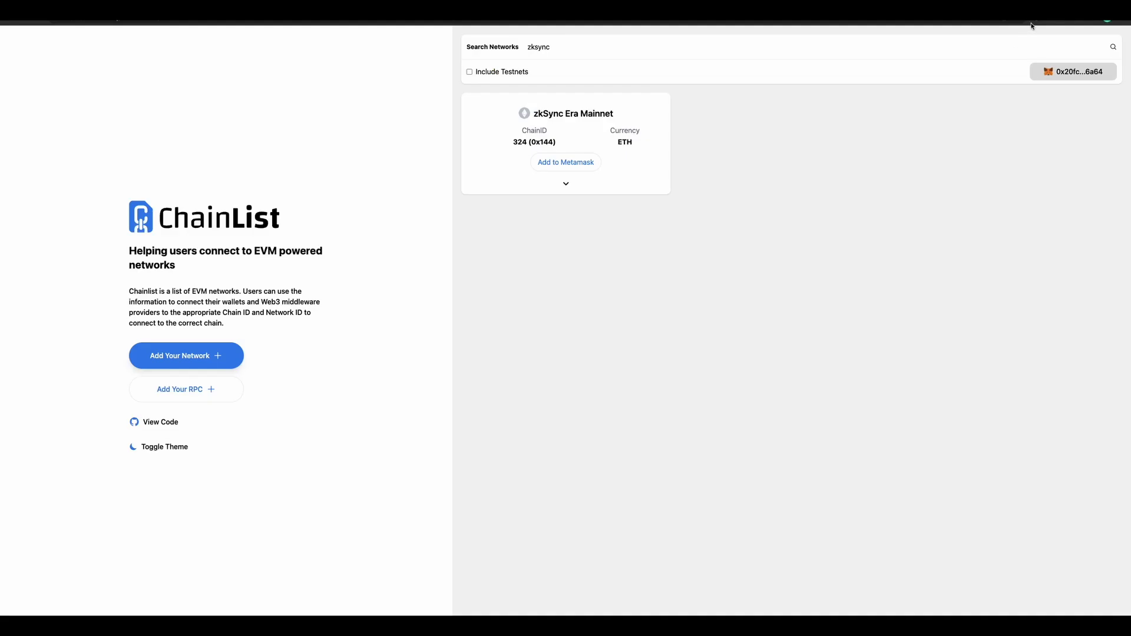
- Open the MetaMask wallet and choose zkSync Era Mainnet as its active network
left_click(1034, 22)
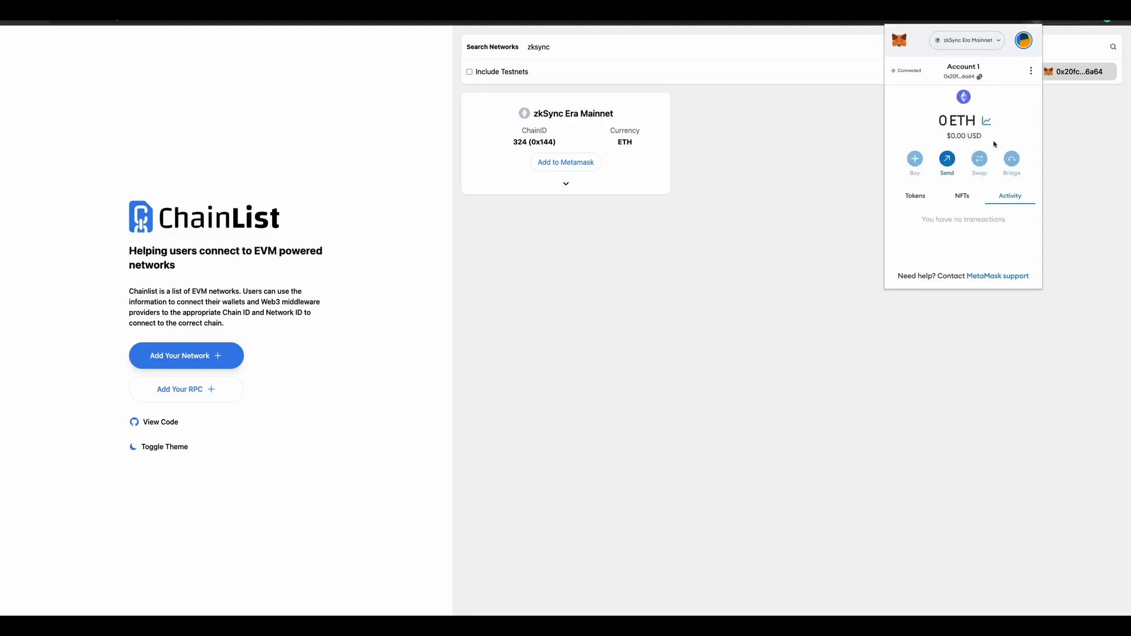
left_click(974, 41)
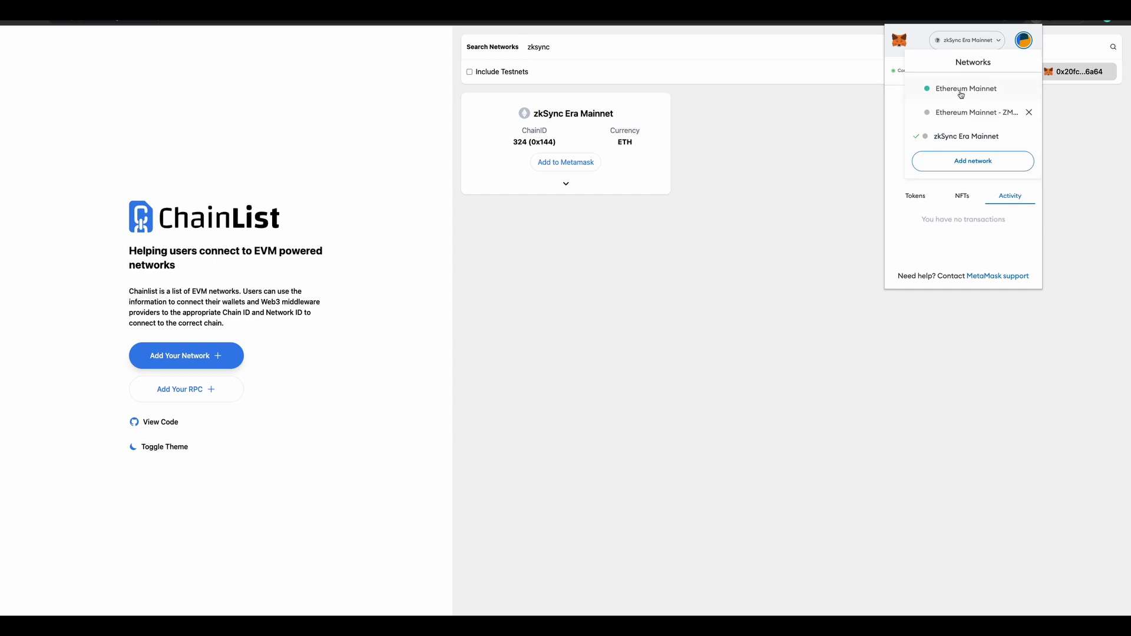
left_click(962, 136)
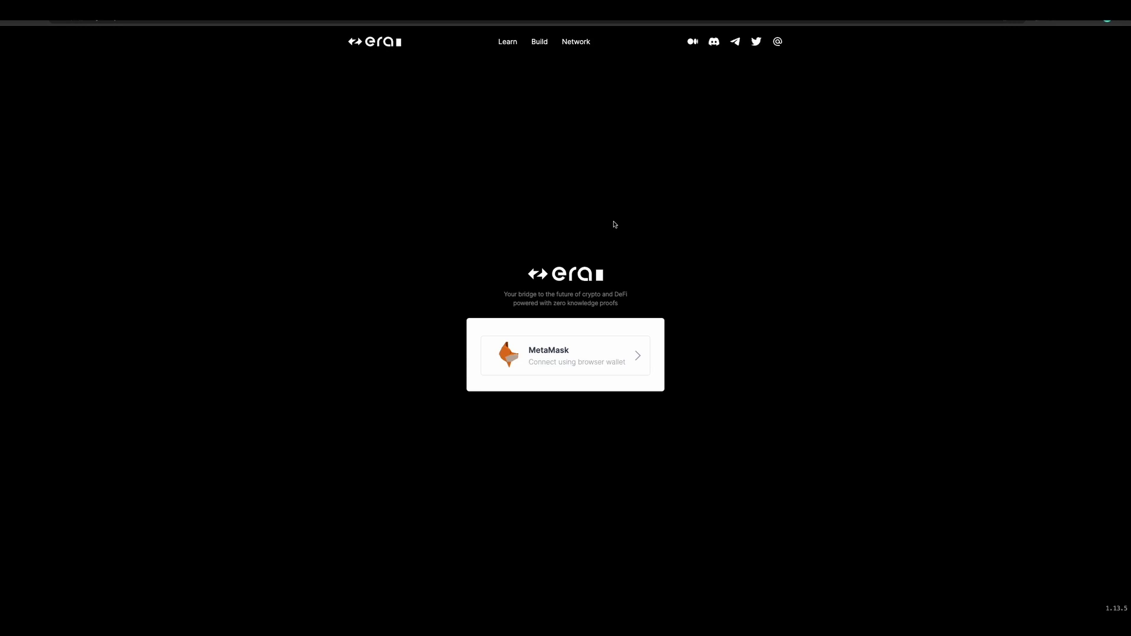
- Connect MetaMask's Account 1 to the zkSync Era bridge
left_click(589, 359)
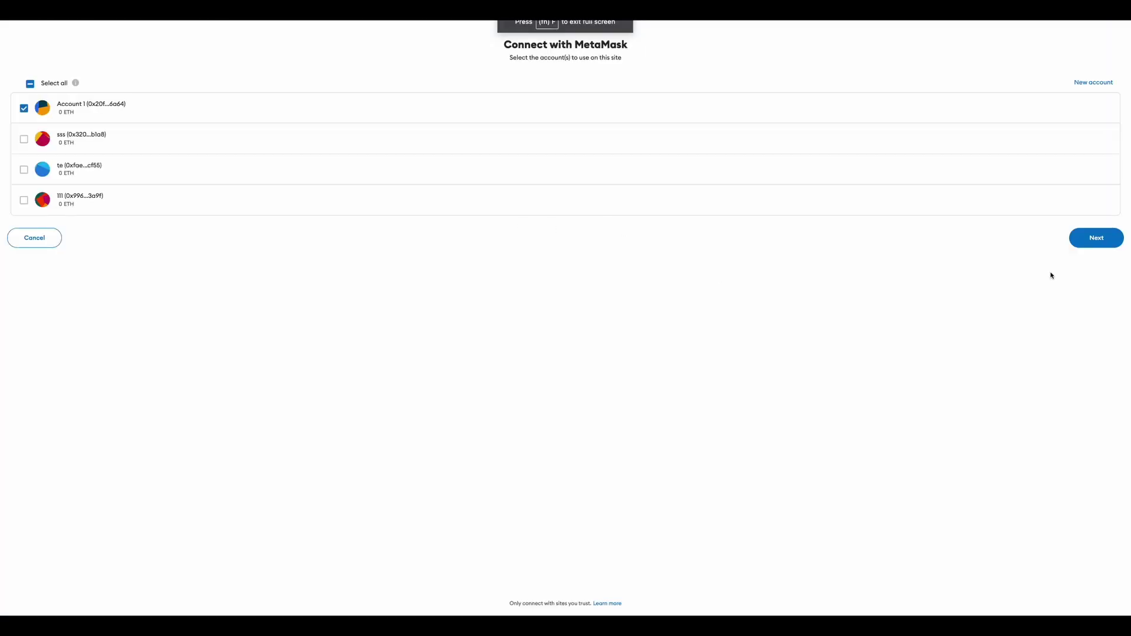
left_click(1101, 242)
left_click(820, 131)
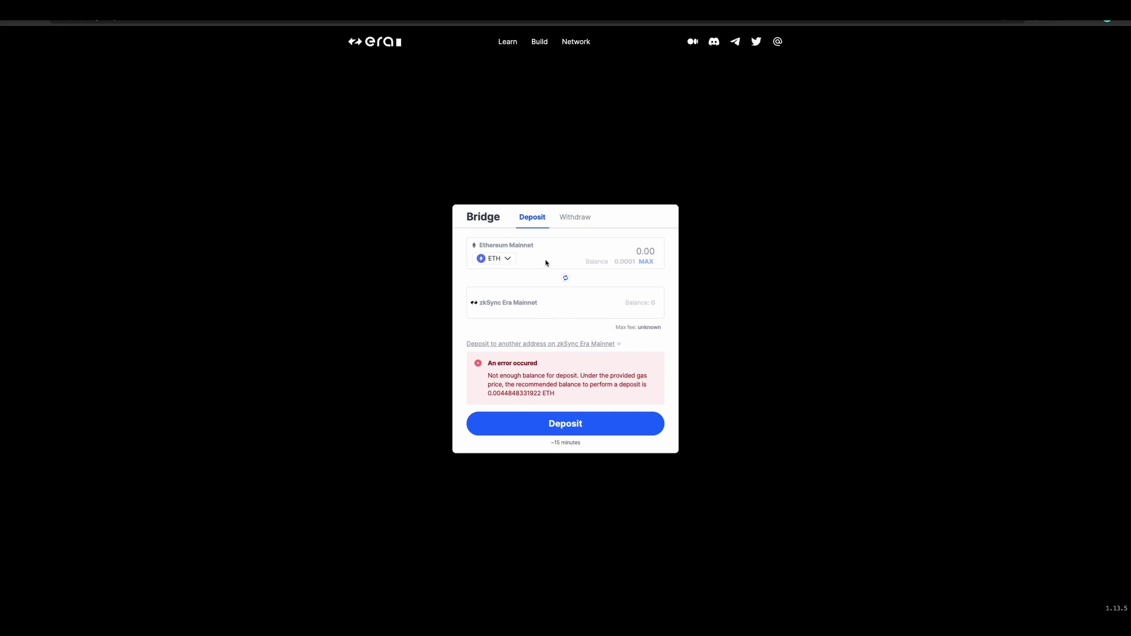
- Reverse the bridge to withdraw from zkSync Era Mainnet to Ethereum Mainnet and highlight the withdrawal delay notice
left_click(565, 278)
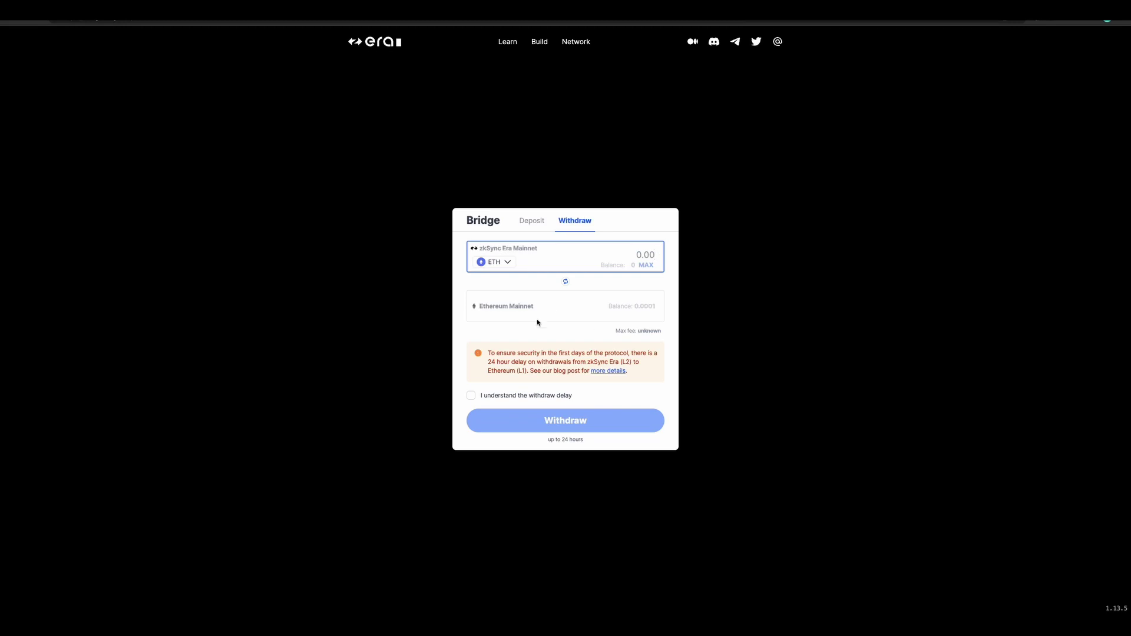
left_click_drag(499, 365, 583, 369)
left_click(583, 369)
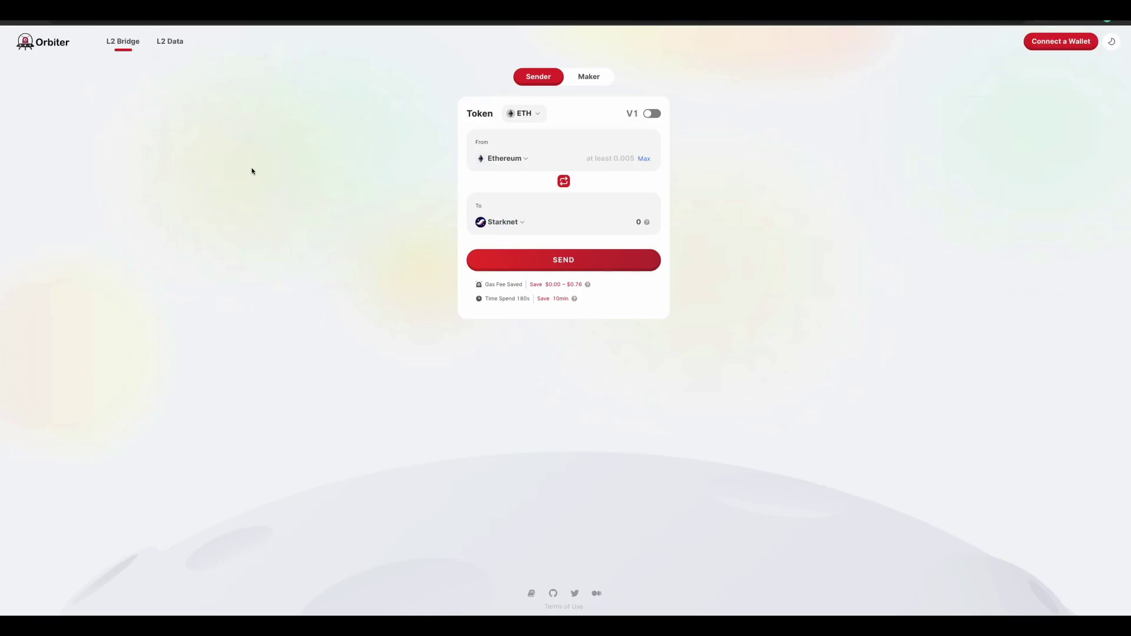
- Set the Orbiter bridge's destination chain to zkSync Era, then reverse the transfer direction and reverse it back
left_click(514, 224)
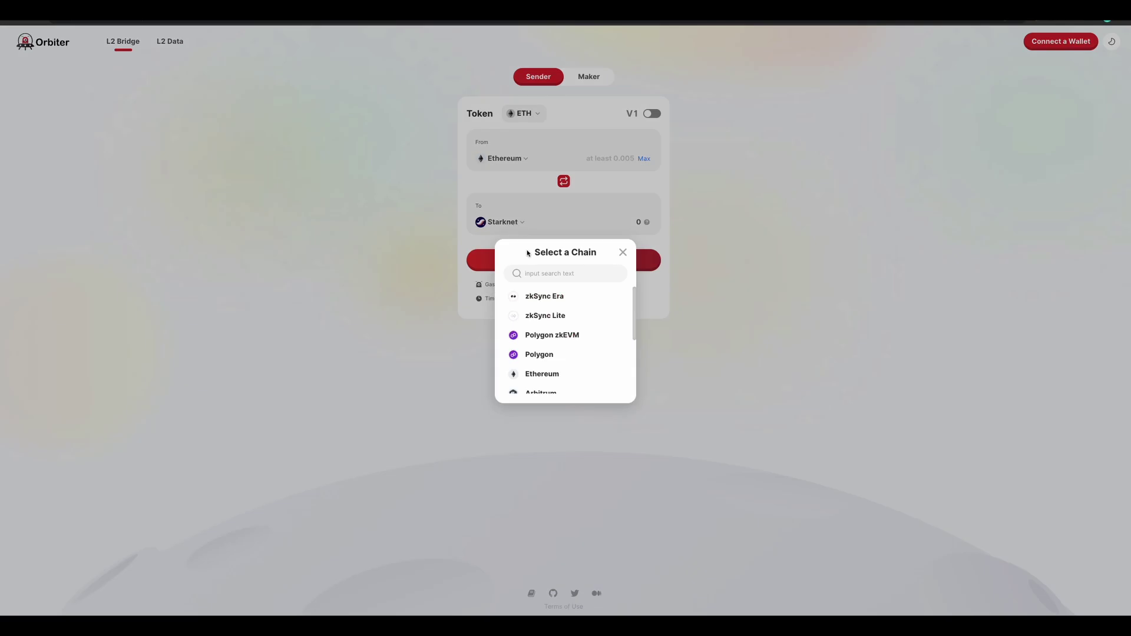
left_click(548, 298)
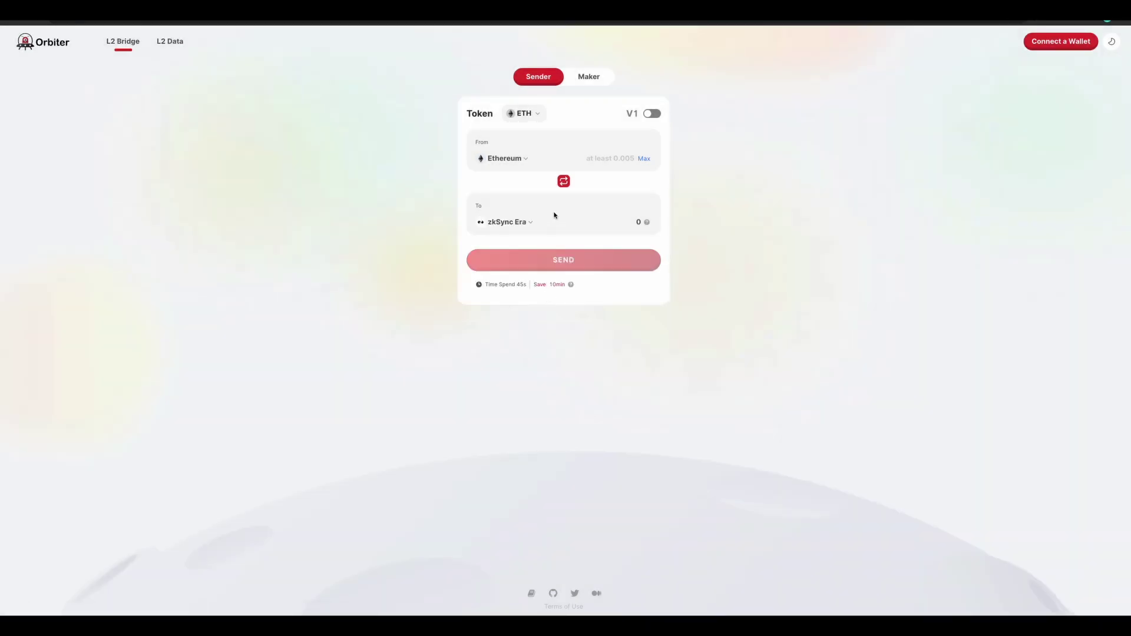
left_click(564, 182)
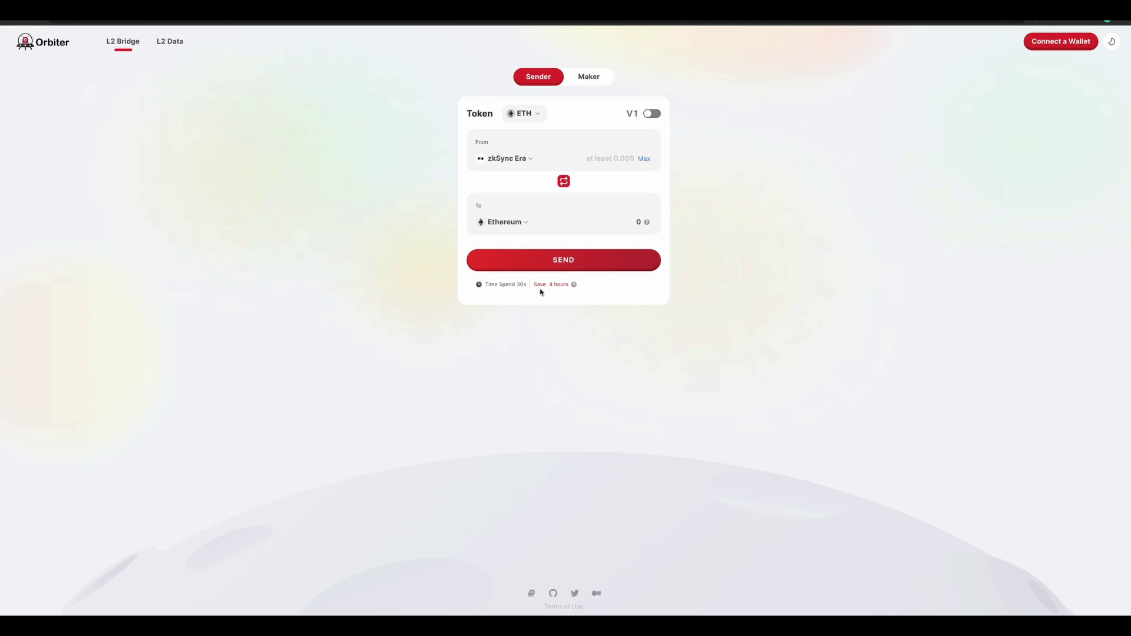
left_click(564, 181)
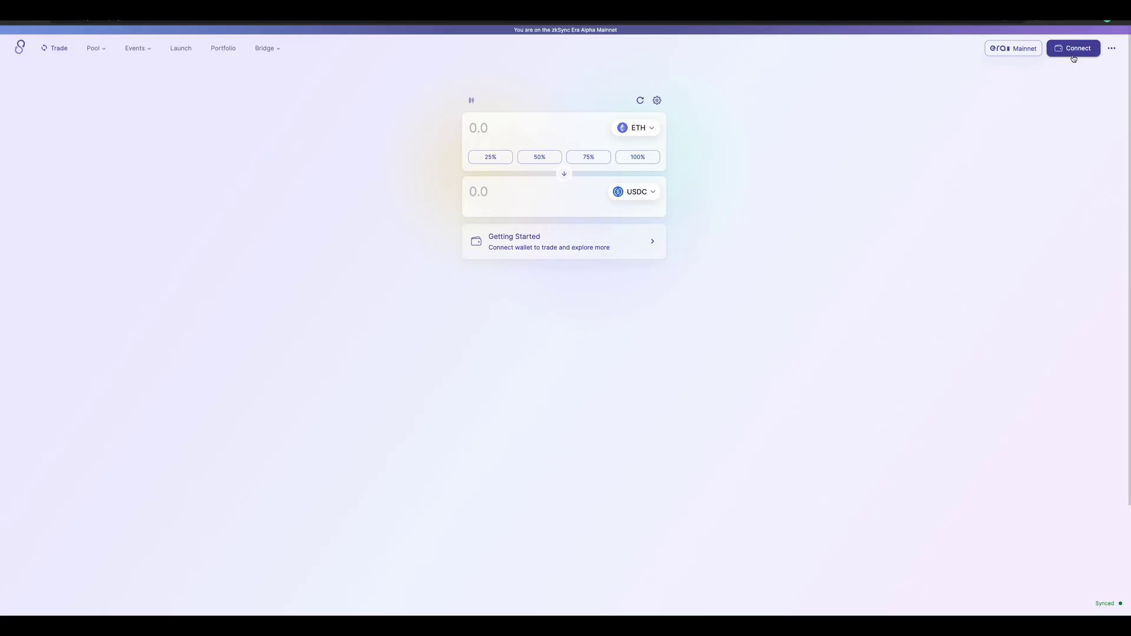
- Connect Account 1 to SyncSwap through the Ethereum Wallet option
left_click(1072, 48)
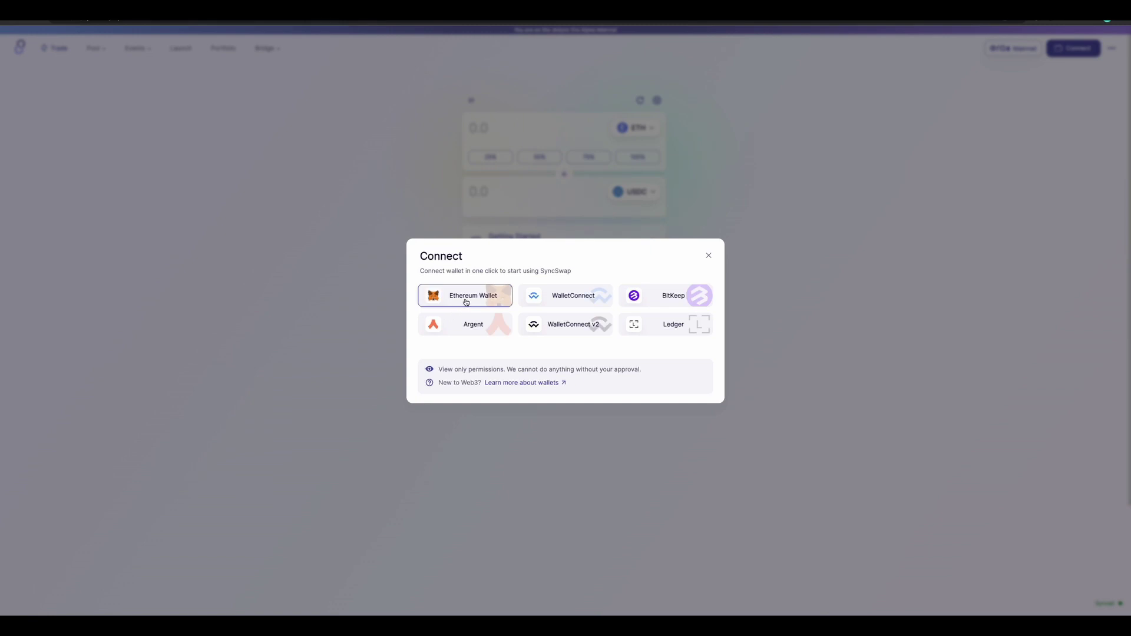
left_click(465, 300)
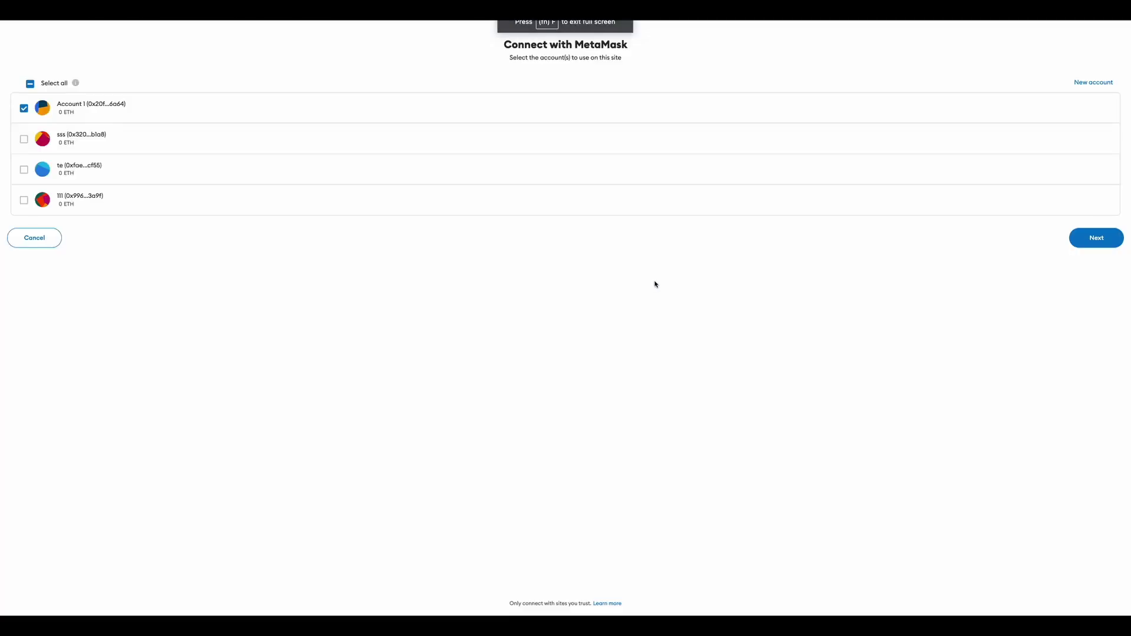
left_click(1095, 235)
left_click(606, 128)
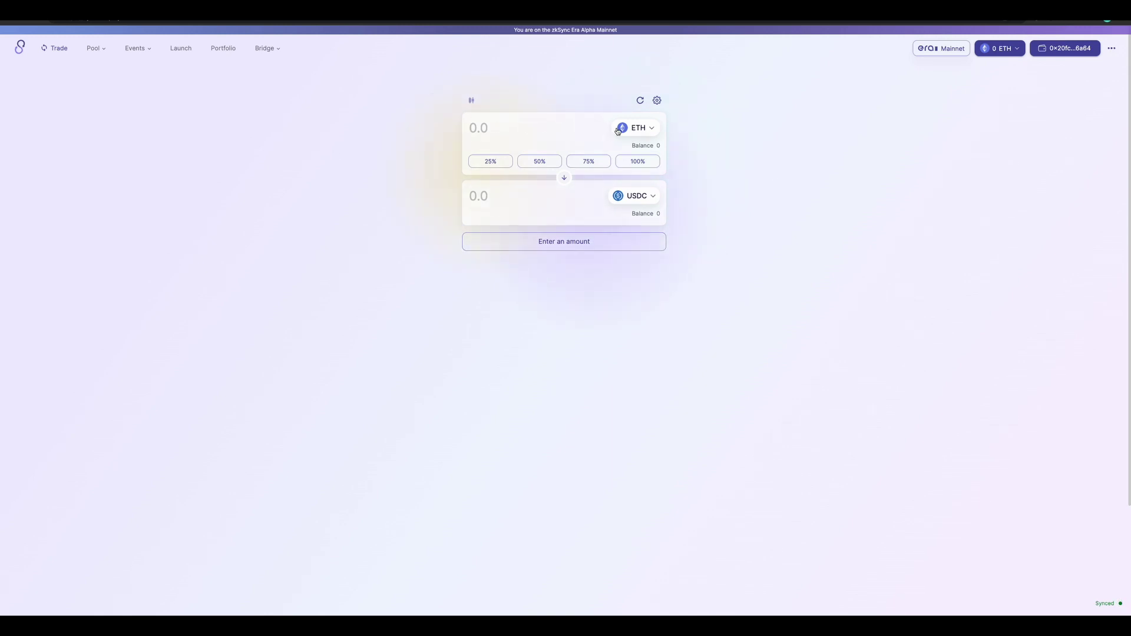
- Reverse the ETH/USDC pair so USDC is sold, and choose USDT as the token to buy
left_click(564, 177)
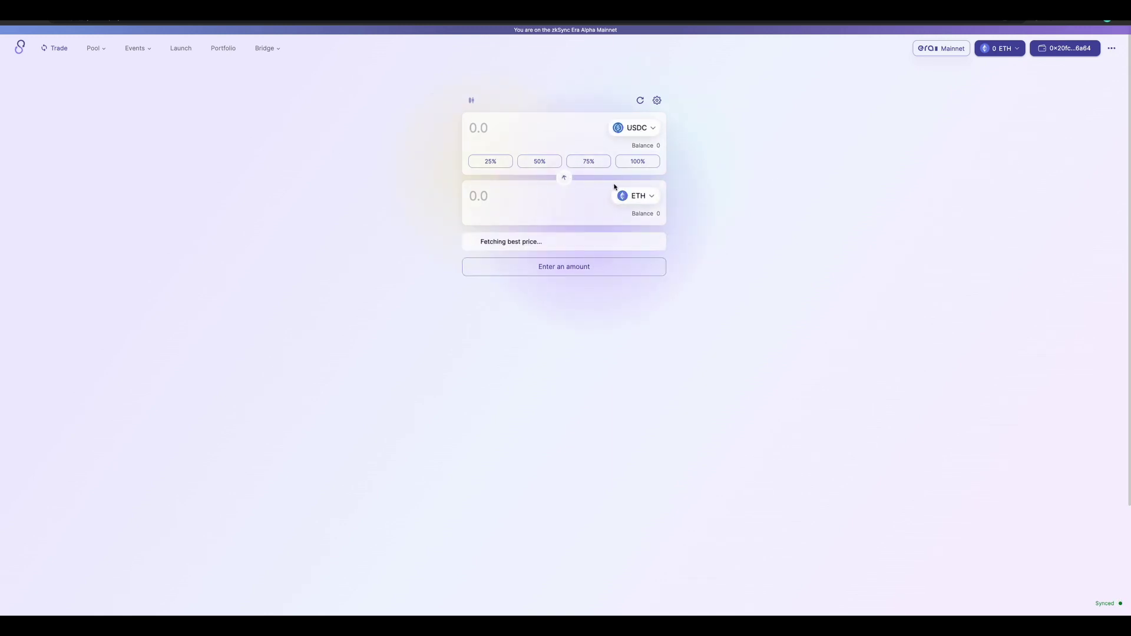
left_click(635, 195)
left_click(556, 338)
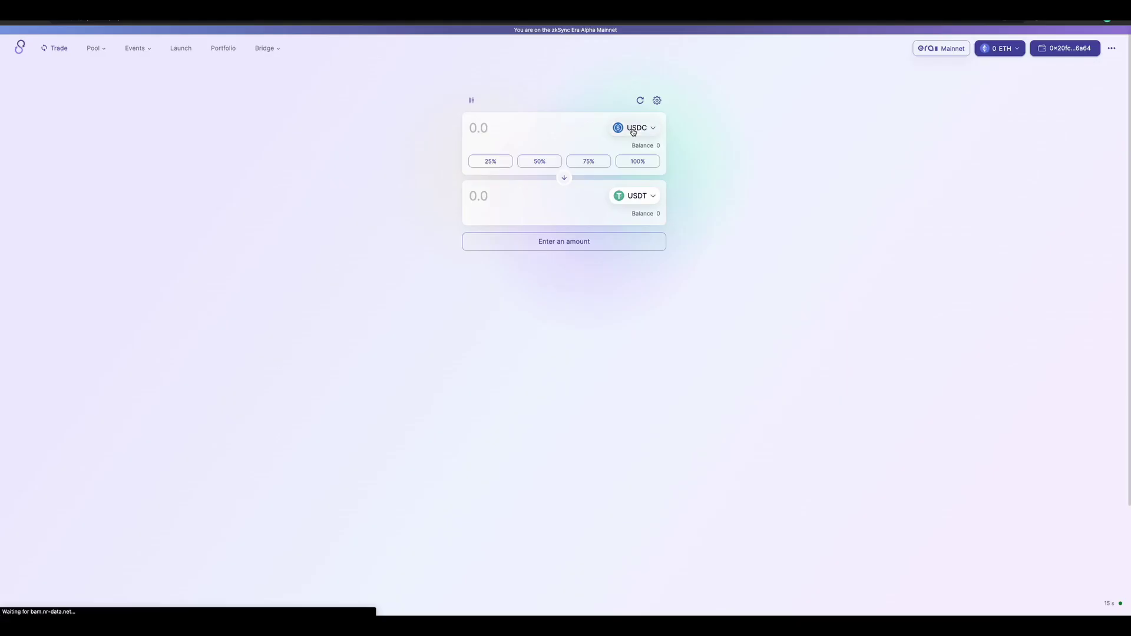
- Reverse the pair so USDT is sold, and choose ceBUSD as the token to buy
left_click(564, 177)
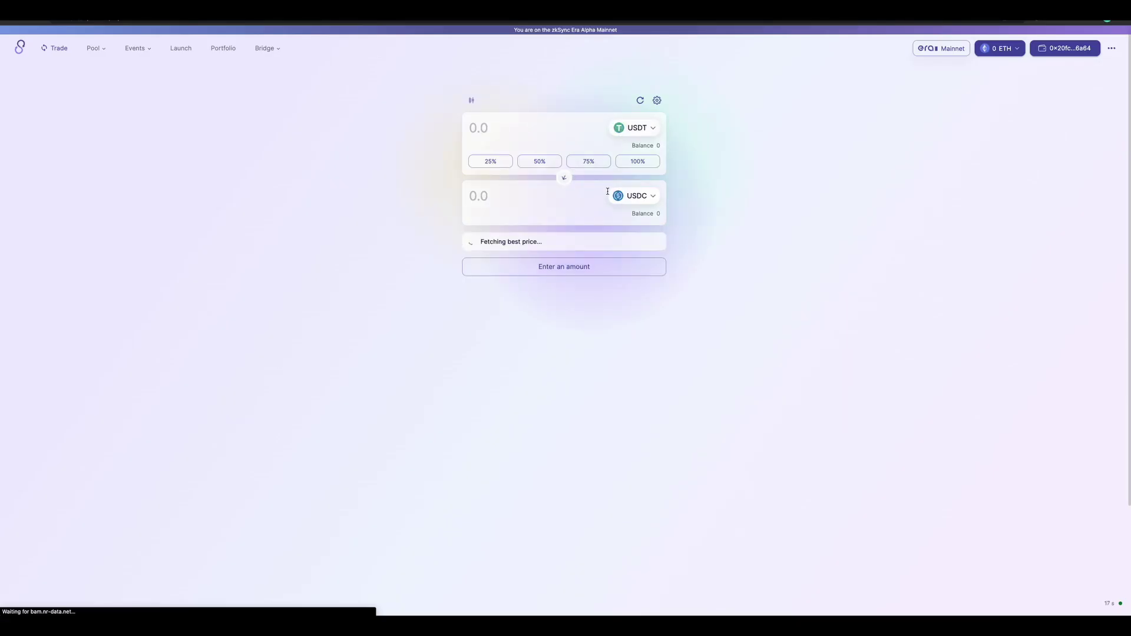
left_click(637, 200)
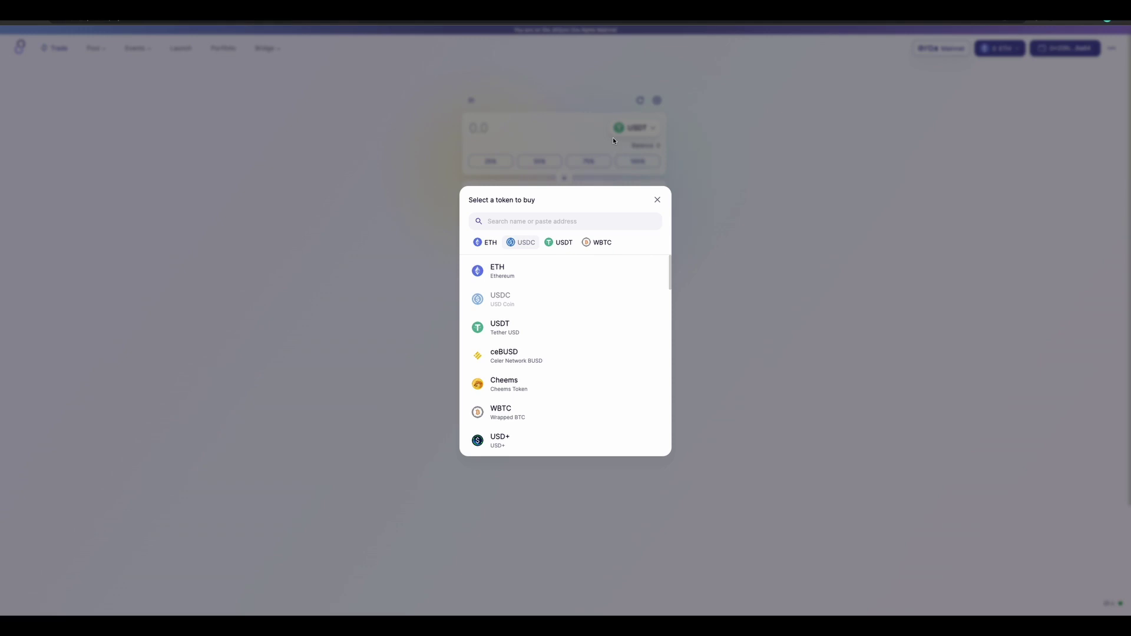
left_click(540, 352)
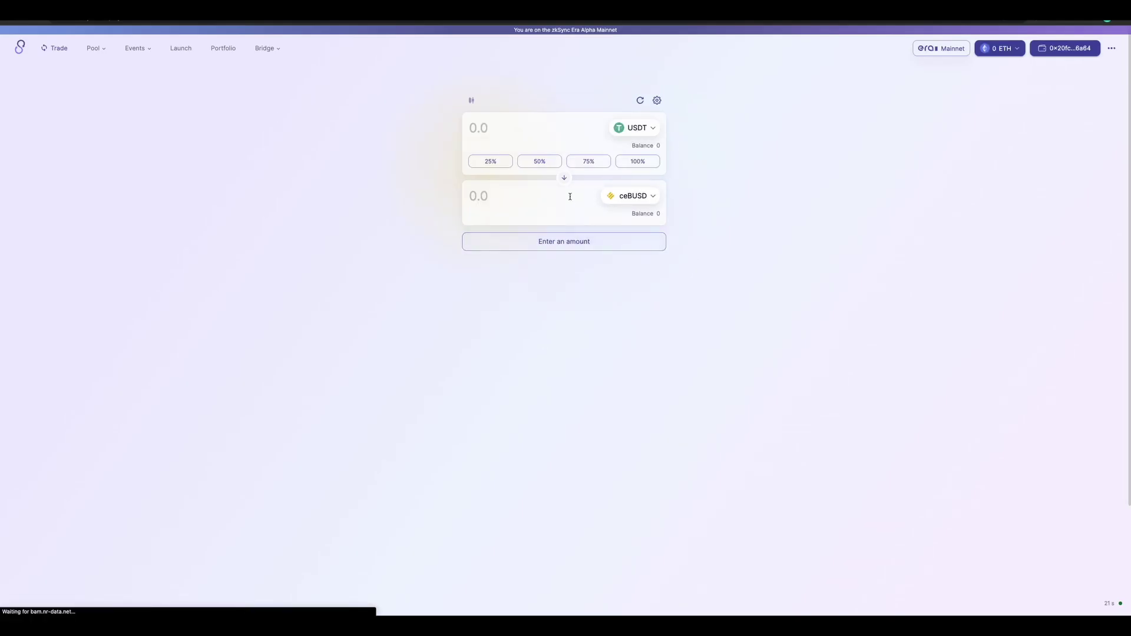
- Reverse the pair to sell ceBUSD, replace the buy token with zkUSD, and reverse again so zkUSD is swapped for ceBUSD
left_click(641, 195)
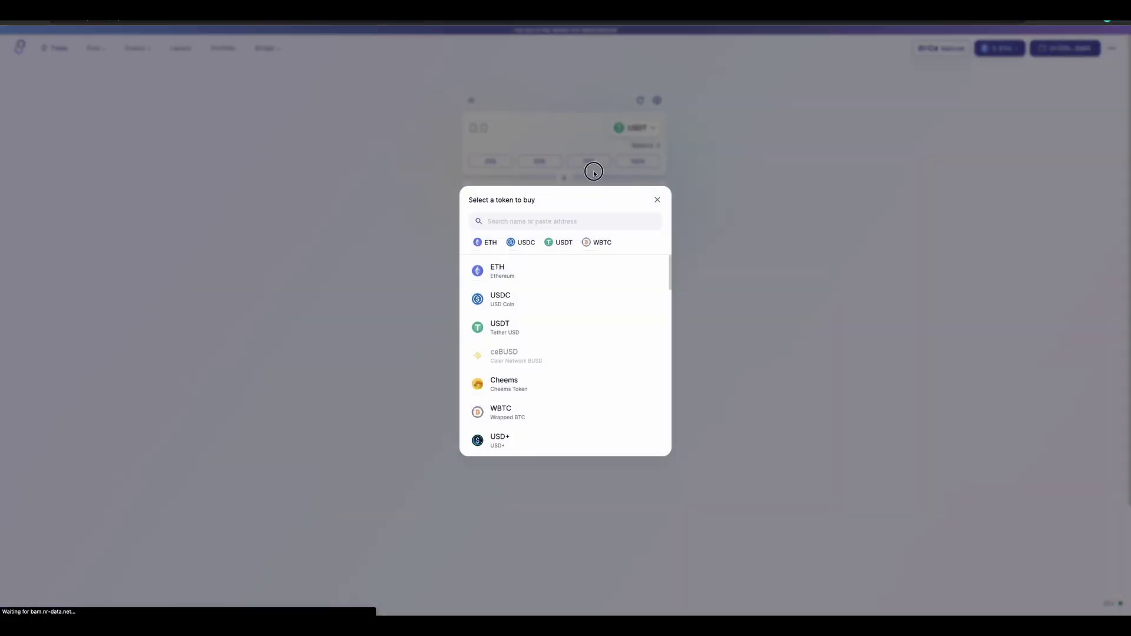
left_click(591, 170)
left_click(563, 179)
left_click(633, 195)
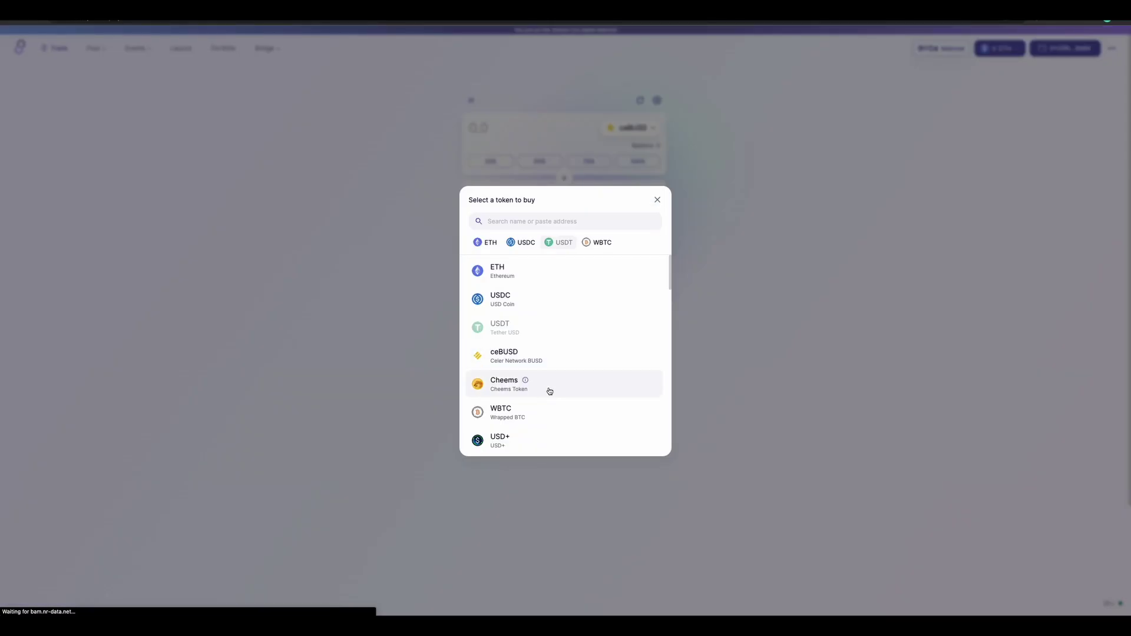
left_click(554, 392)
left_click(564, 178)
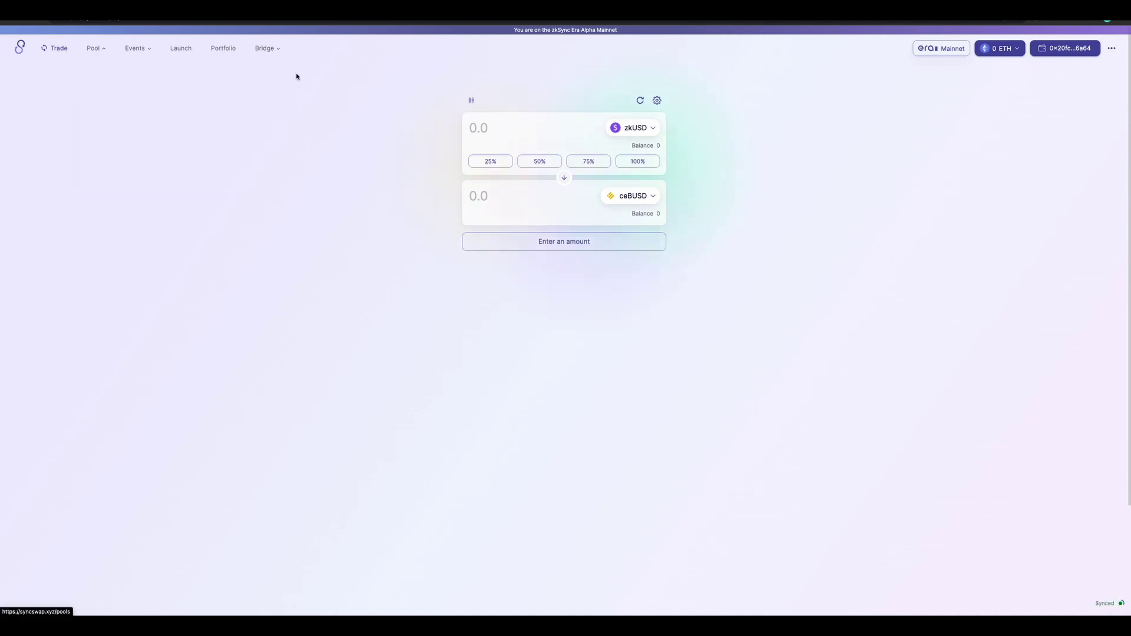
- Open SyncSwap's list of all liquidity pools and look over the other pool pages on offer
mouse_move(106, 60)
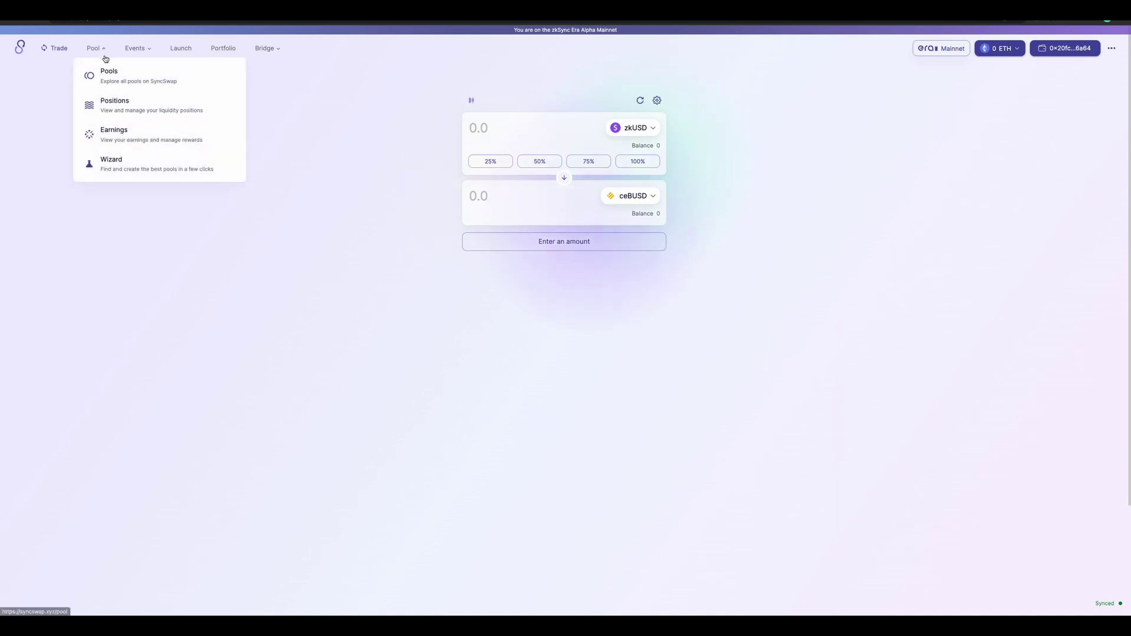
left_click(124, 82)
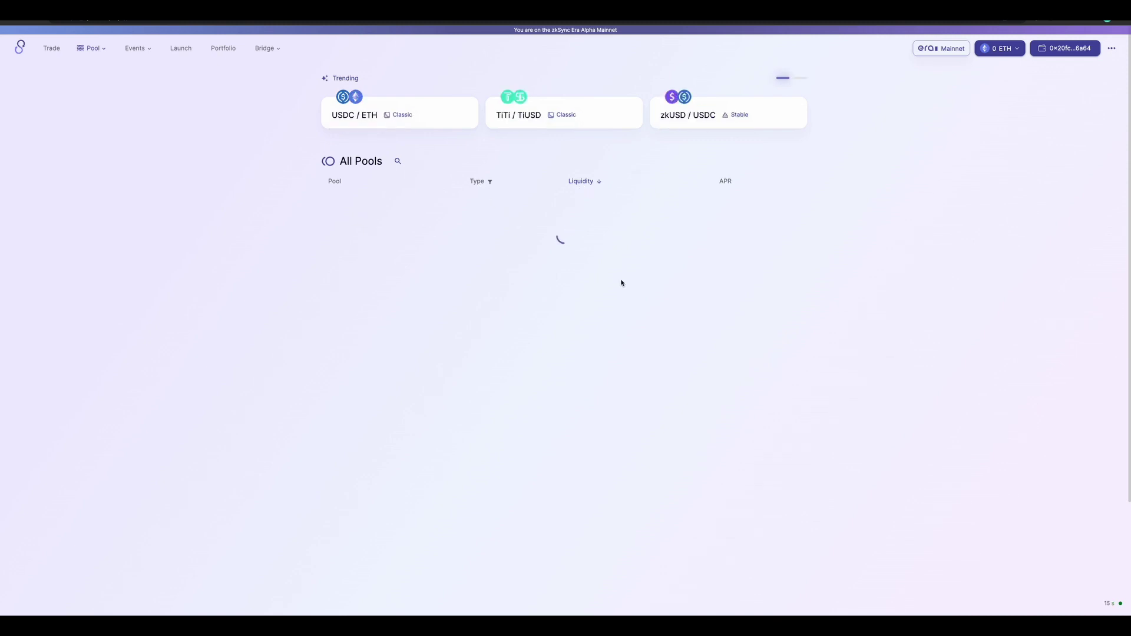
left_click(98, 52)
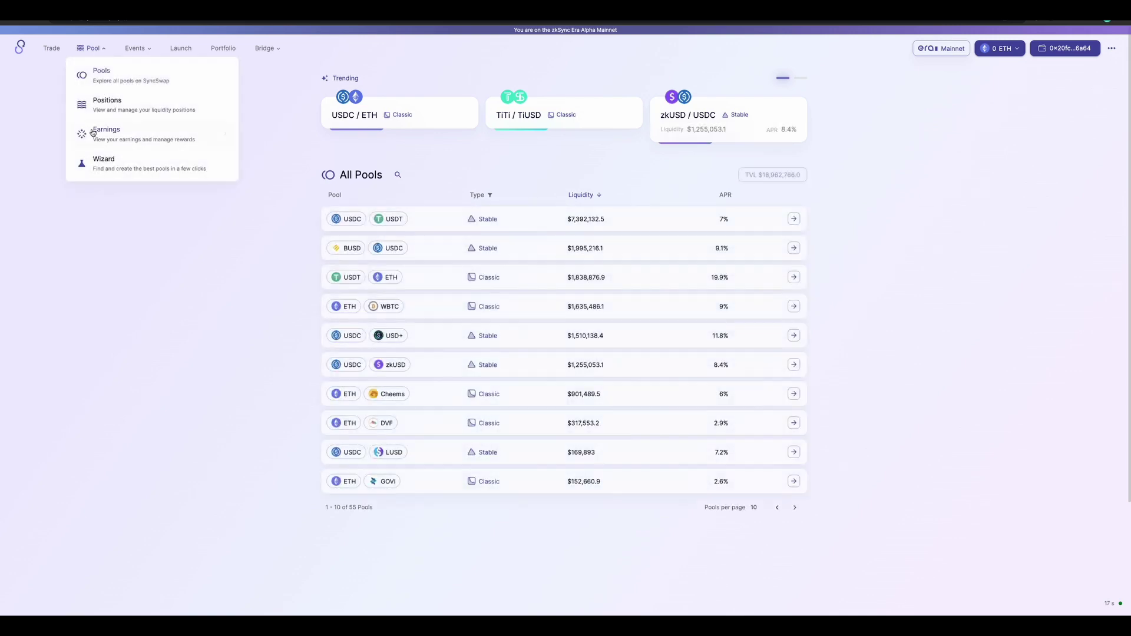
left_click(270, 108)
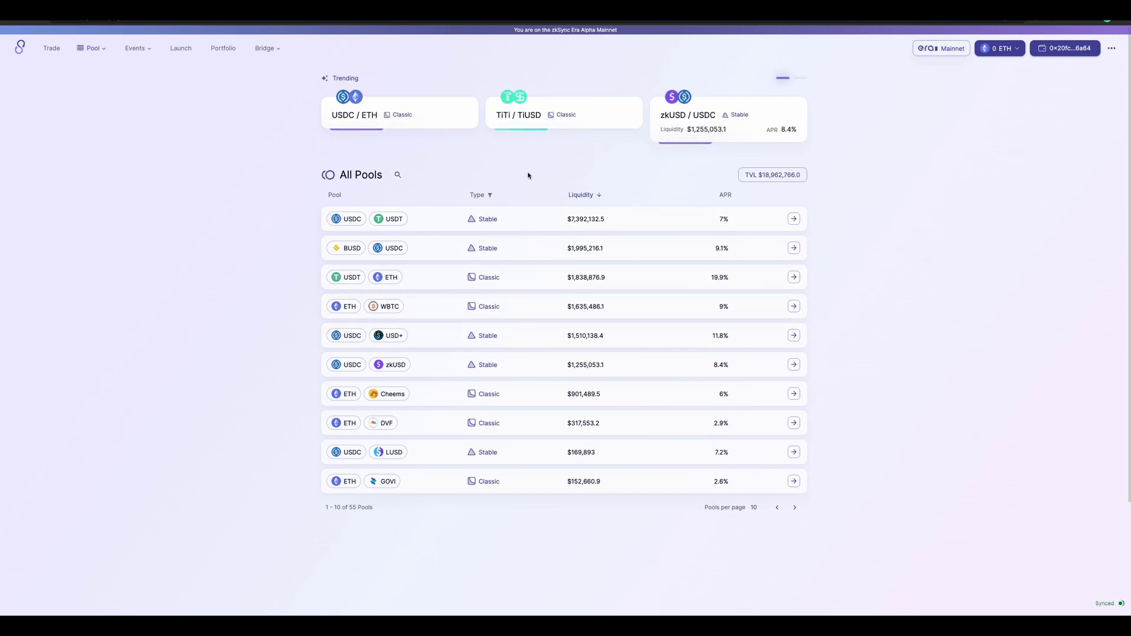
- In the trending USDC/ETH Classic pool, fill in a deposit of 50 USDC with tokens added in balanced proportion
left_click(365, 120)
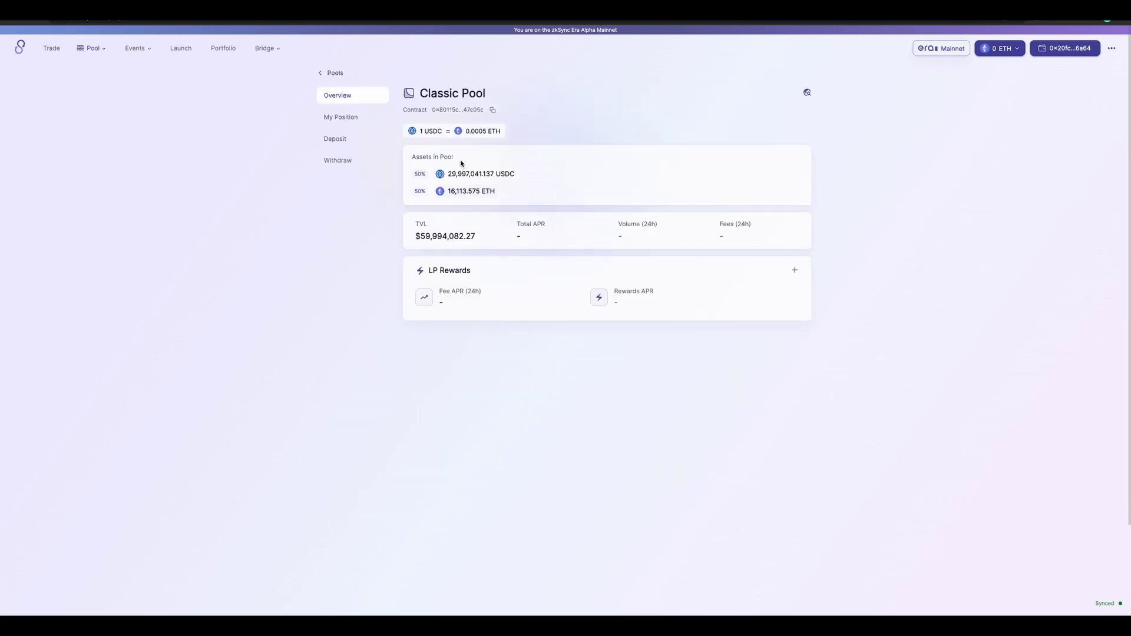
left_click(351, 139)
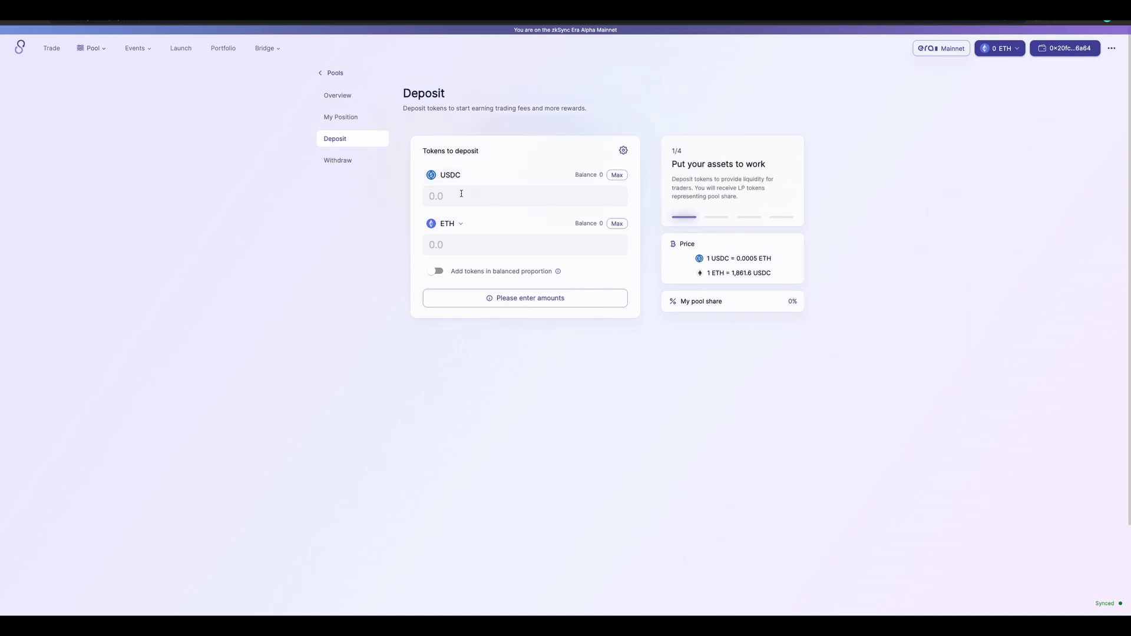
left_click(462, 193)
left_click(480, 199)
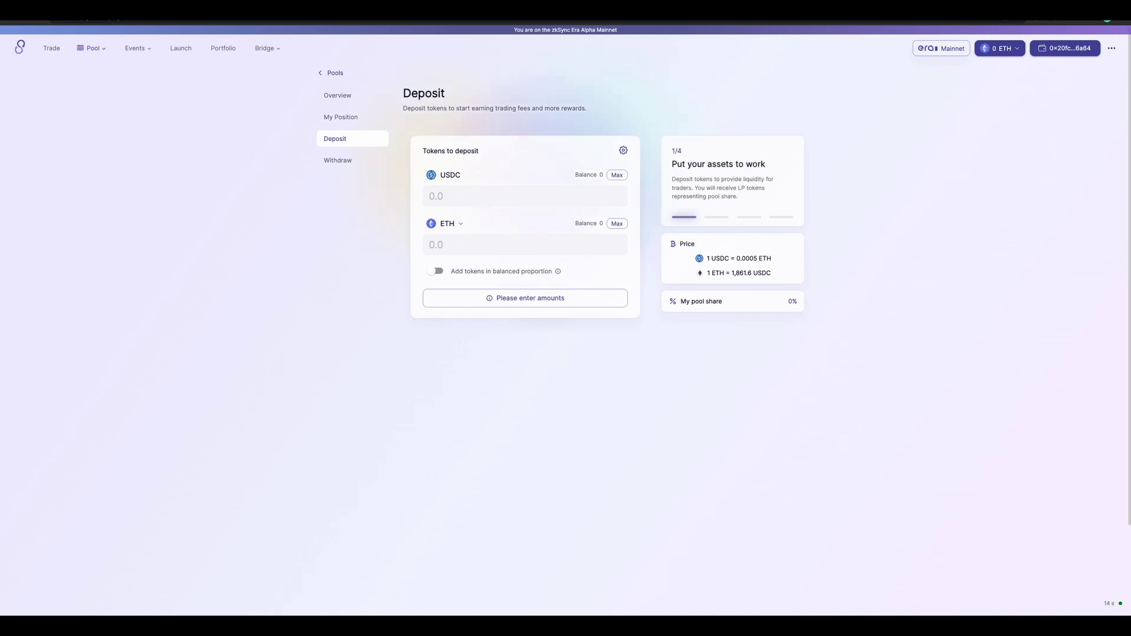
type("50")
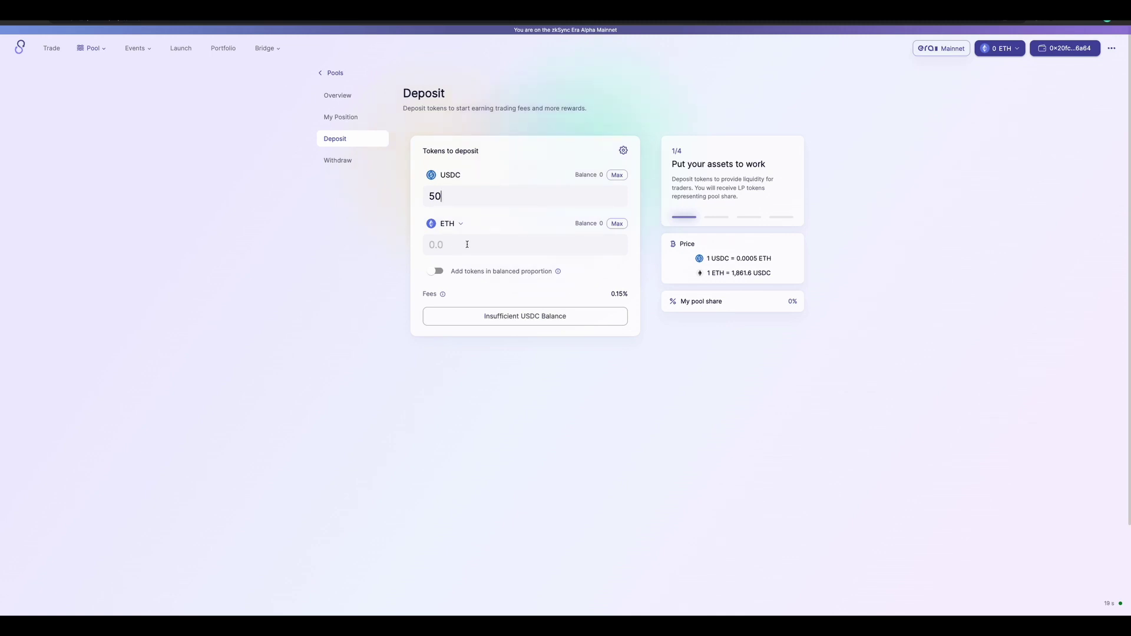
left_click(433, 272)
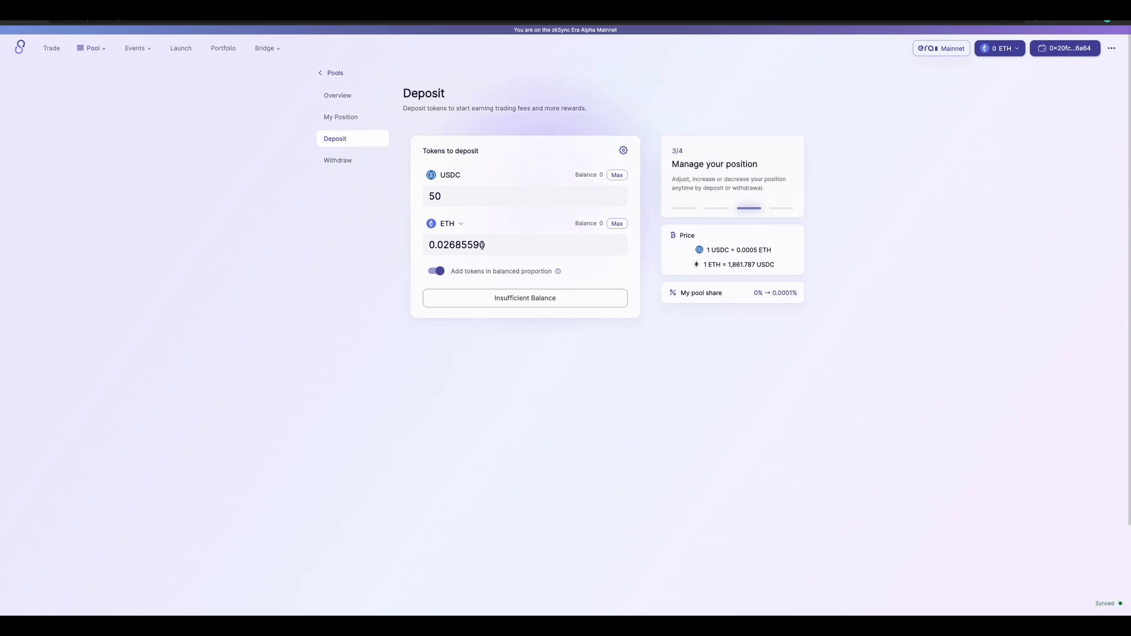
- Open the USDC/ETH pool's withdrawal page and look over how the share to withdraw is chosen
left_click(338, 160)
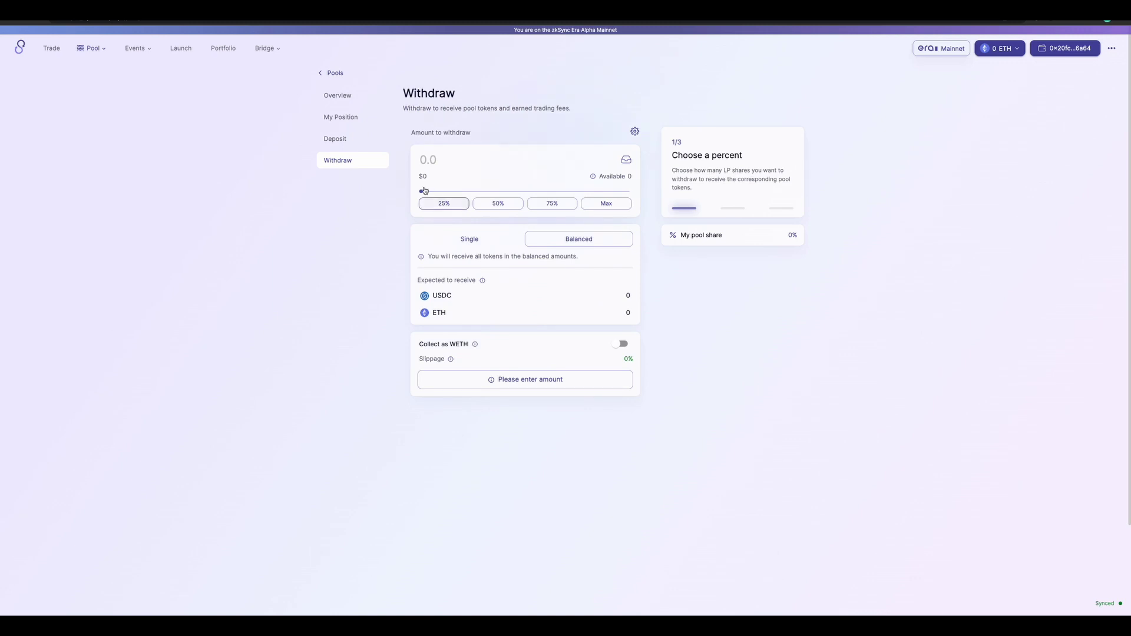
left_click(422, 191)
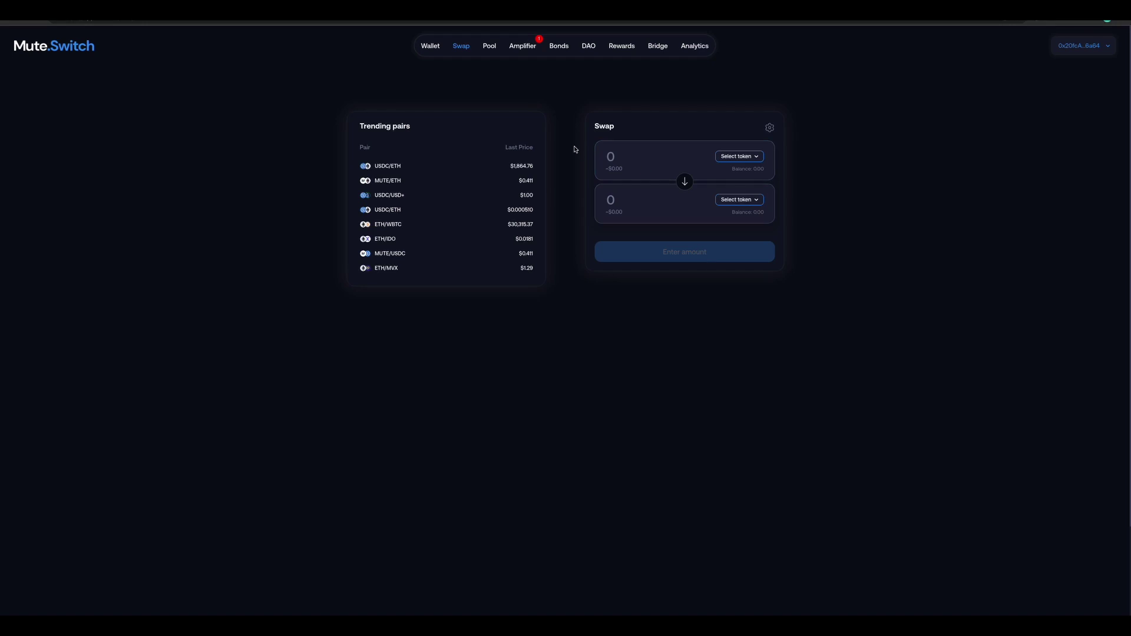
- Switch to Mute.Switch, set up a swap from ETH to WETH, and view its Pool and Amplifier pages
left_click(743, 160)
left_click(557, 308)
left_click(740, 200)
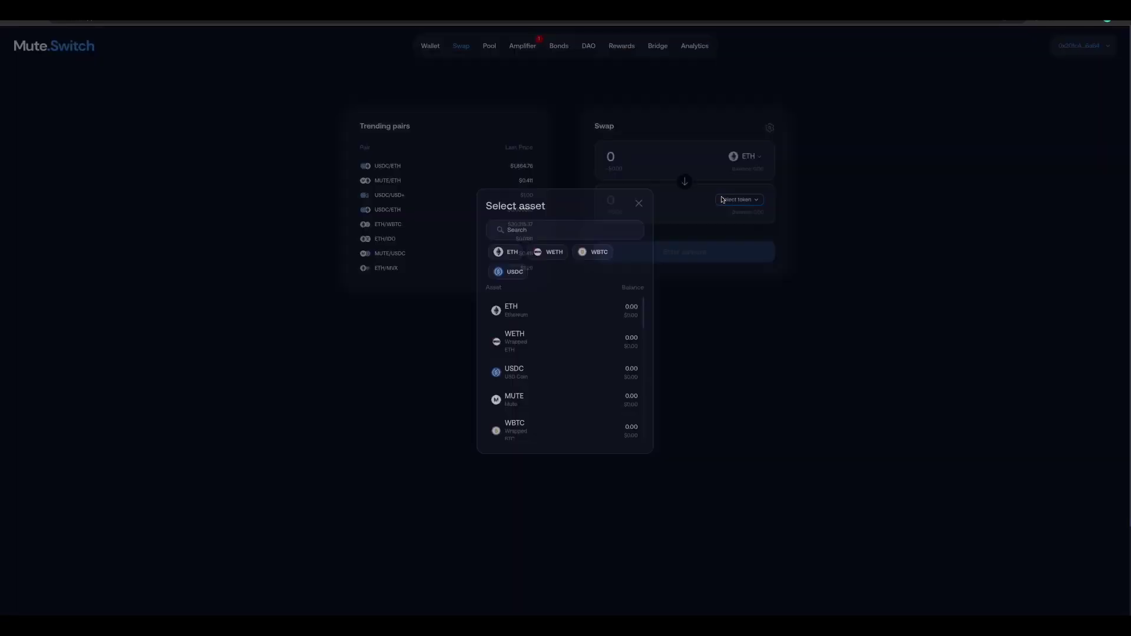
left_click(581, 340)
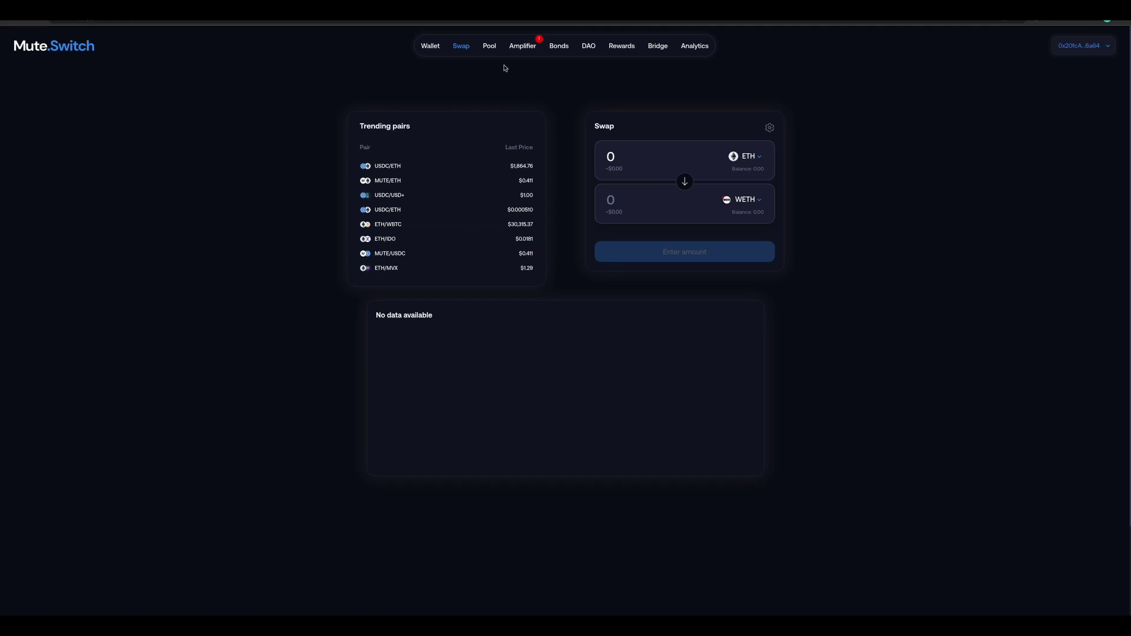
left_click(492, 47)
left_click(526, 48)
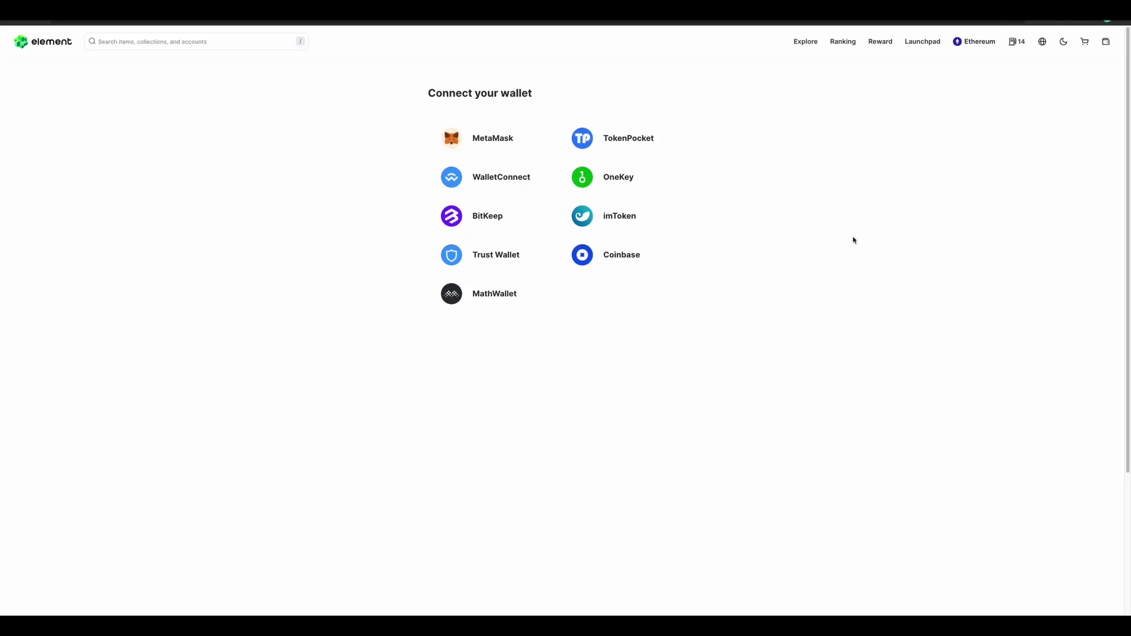
- Switch to the Element marketplace, connect MetaMask's Account 1, and decline the network switch to Ethereum Mainnet
left_click(522, 152)
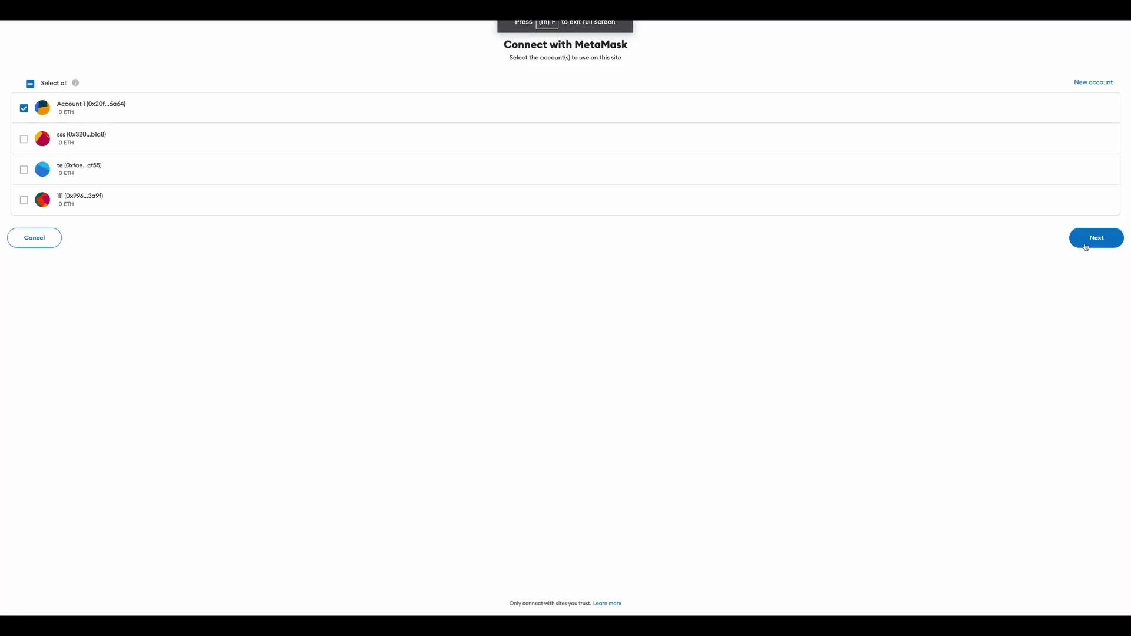
left_click(1086, 244)
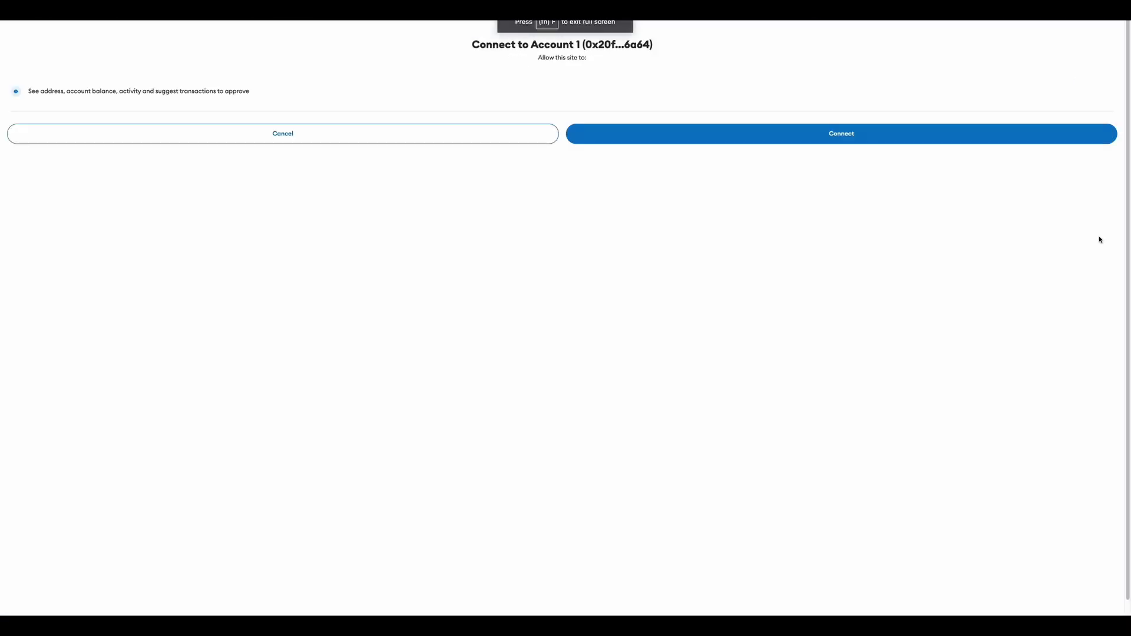
left_click(904, 136)
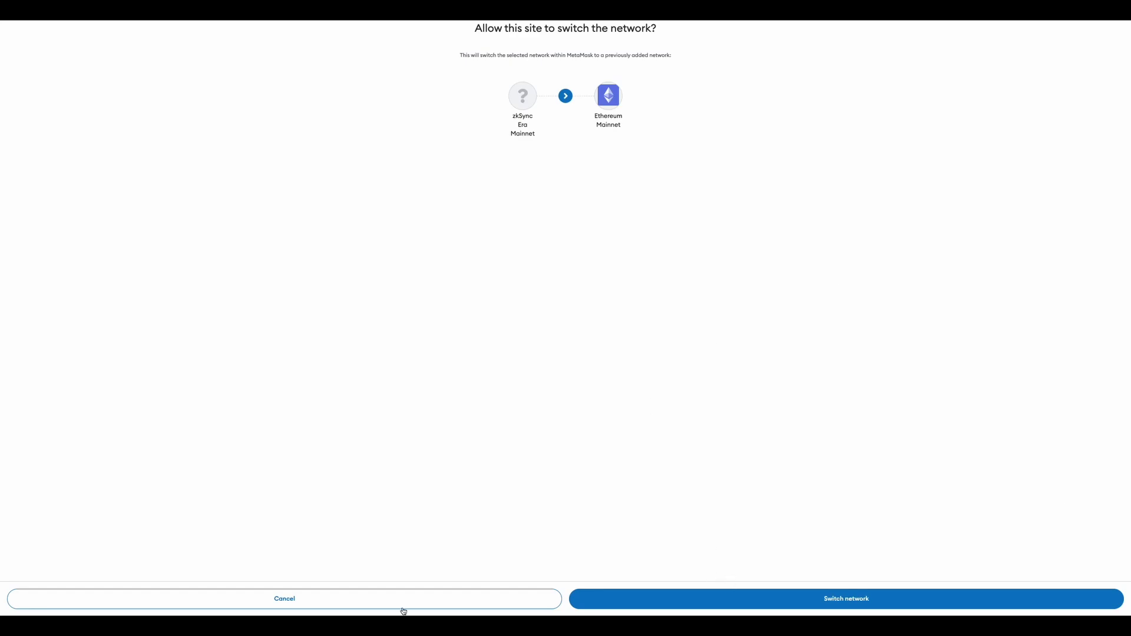
left_click(403, 606)
- Set the Element marketplace's network to zkSync and sign the wallet's sign-in request
left_click(970, 41)
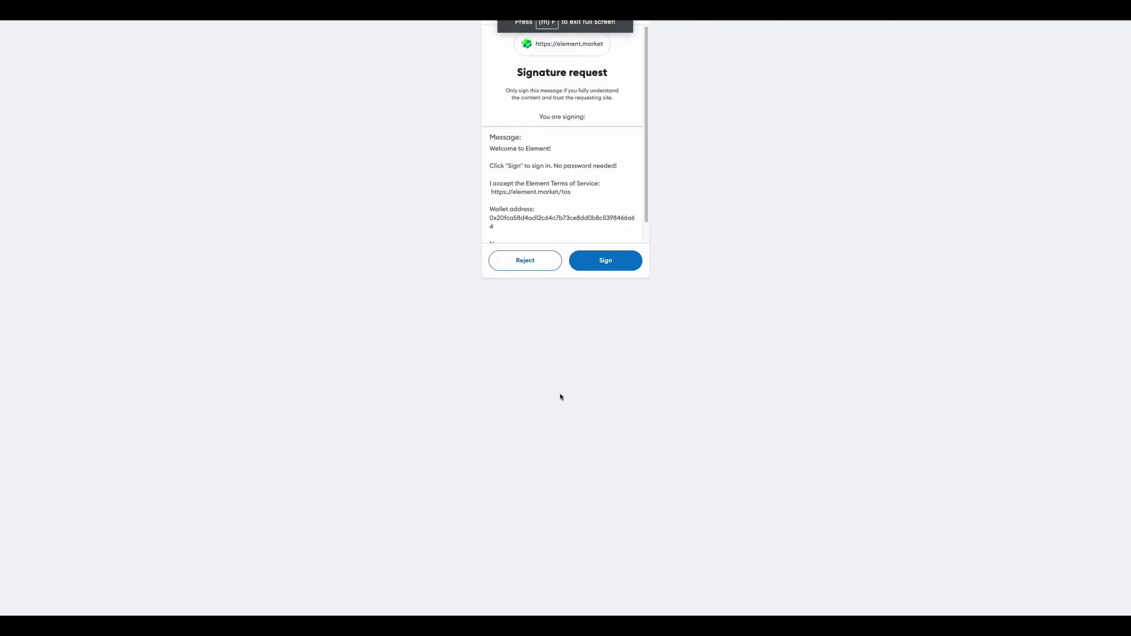
left_click(612, 261)
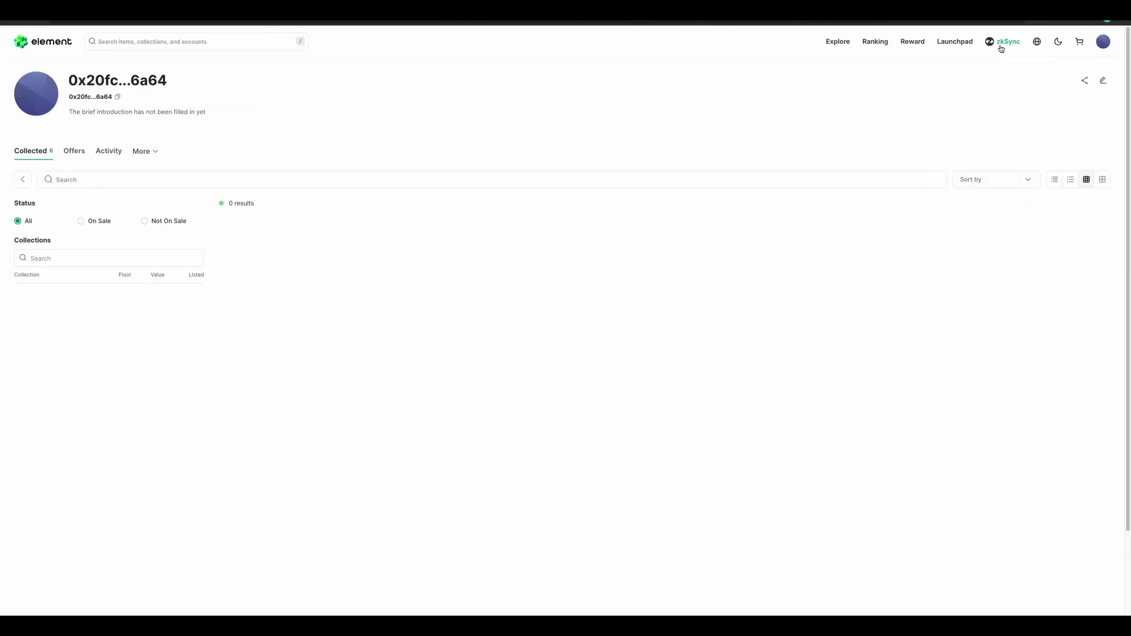
left_click(1001, 43)
- Go to Element's zkSync home page and browse the listed items of the top-ranked Zk Galaxy Ships collection
left_click(69, 41)
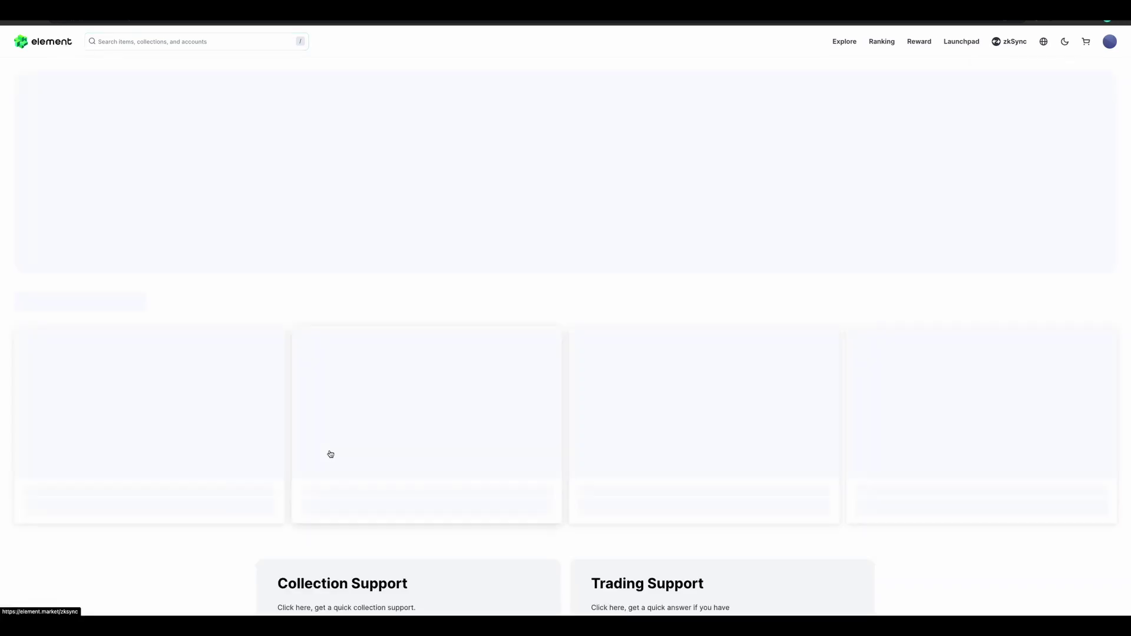
scroll(387, 397, "down", 3)
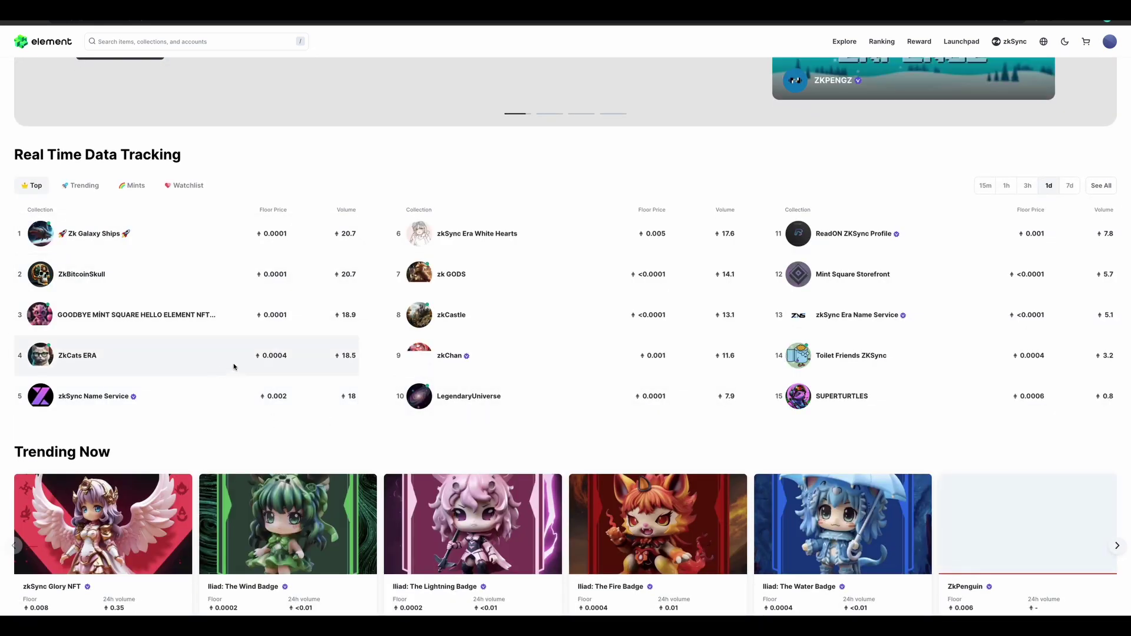
left_click(86, 233)
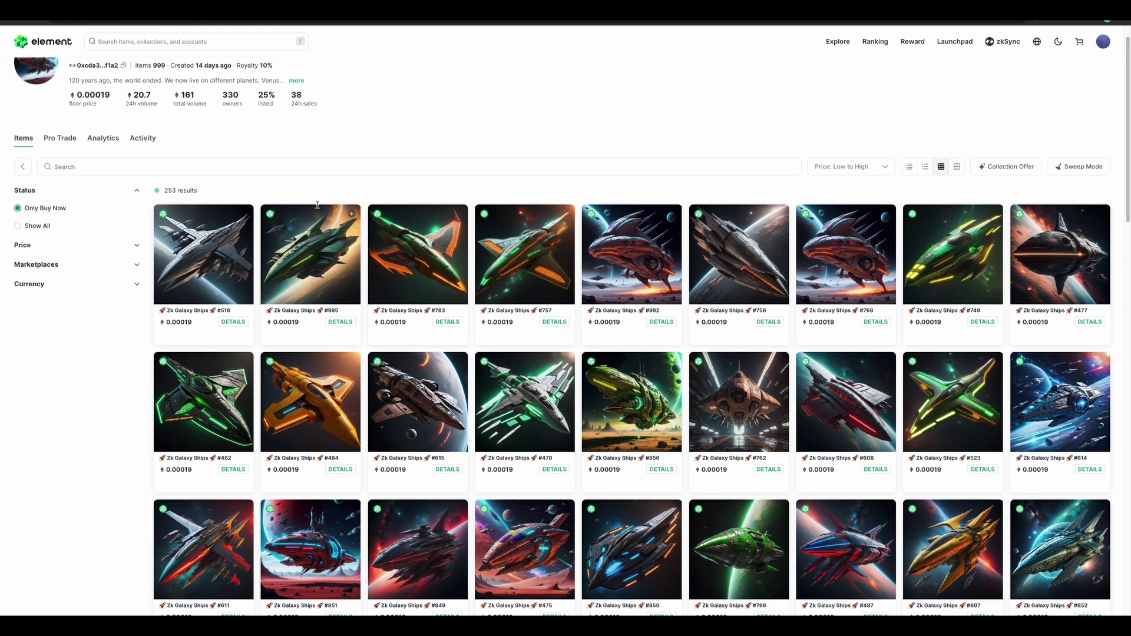
scroll(316, 204, "up", 1)
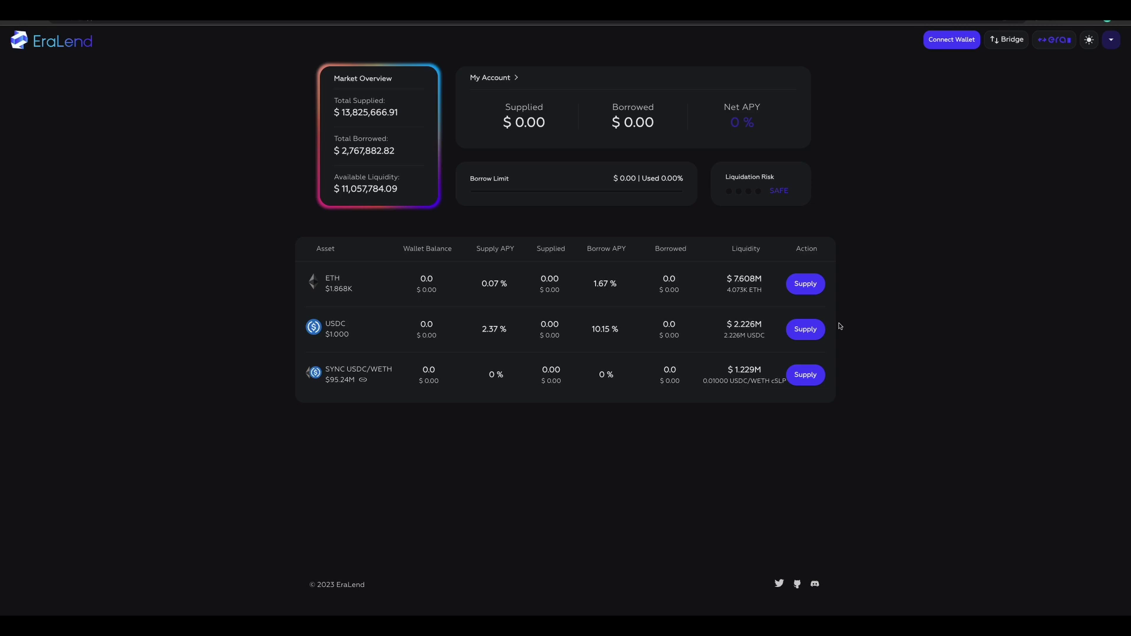
- Switch to EraLend, agree to its terms and conditions, and connect MetaMask's Account 1
left_click(804, 333)
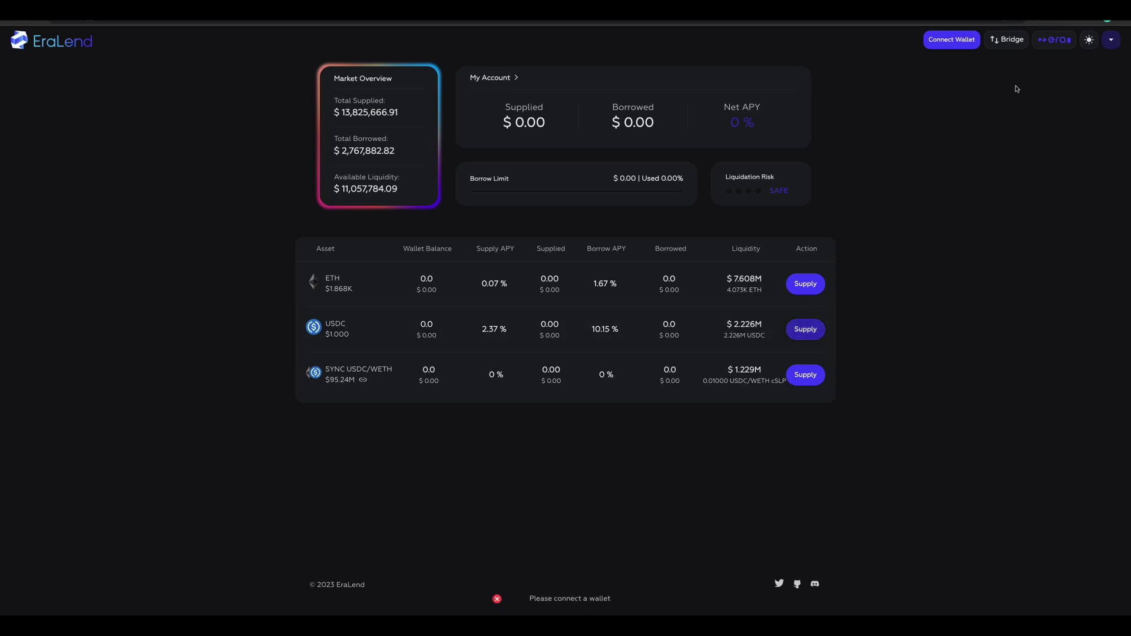
left_click(952, 44)
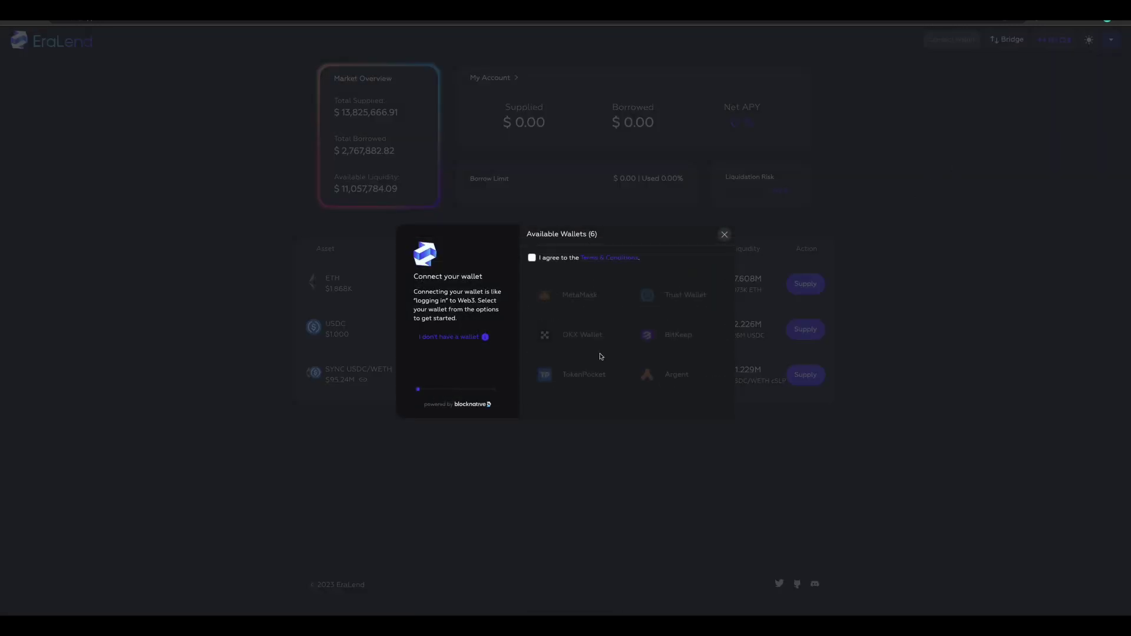
left_click(532, 258)
left_click(579, 295)
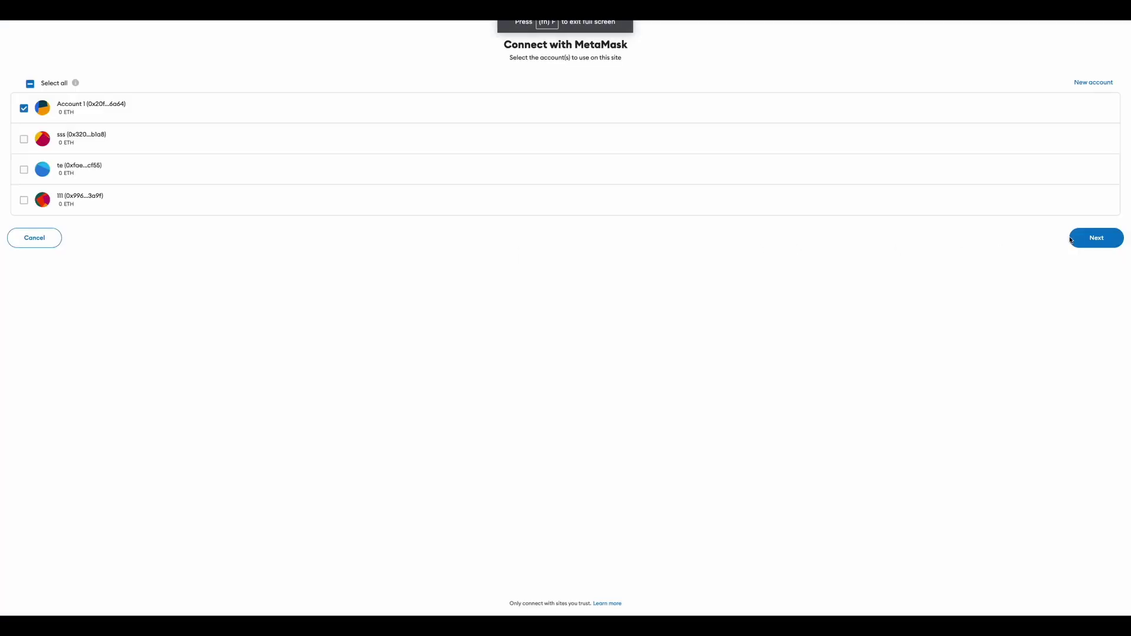
left_click(1087, 238)
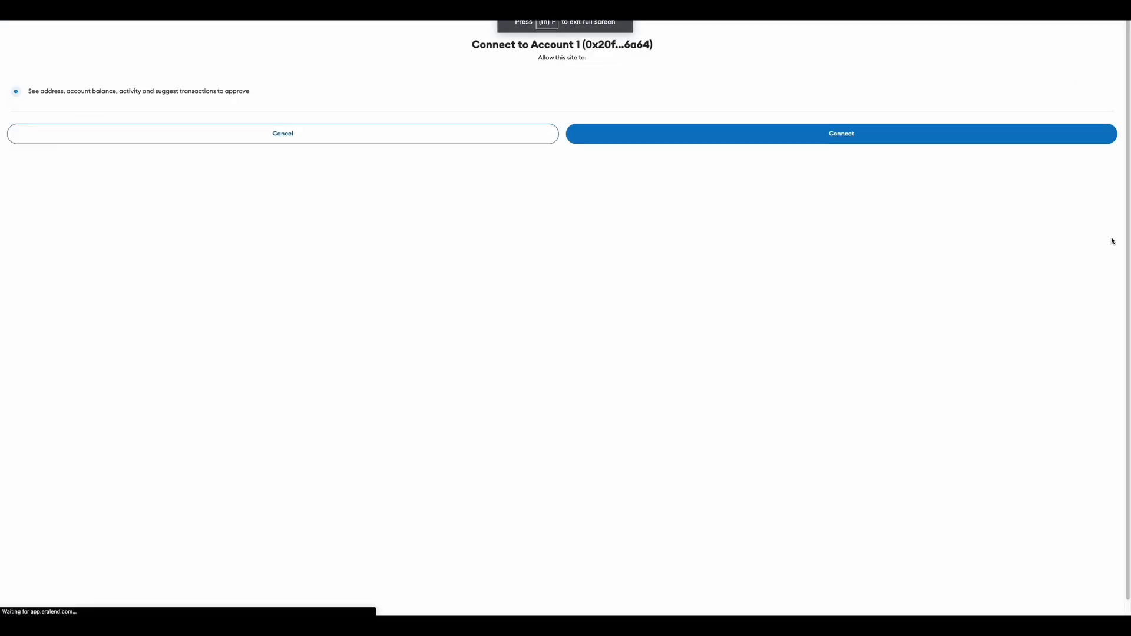
left_click(760, 135)
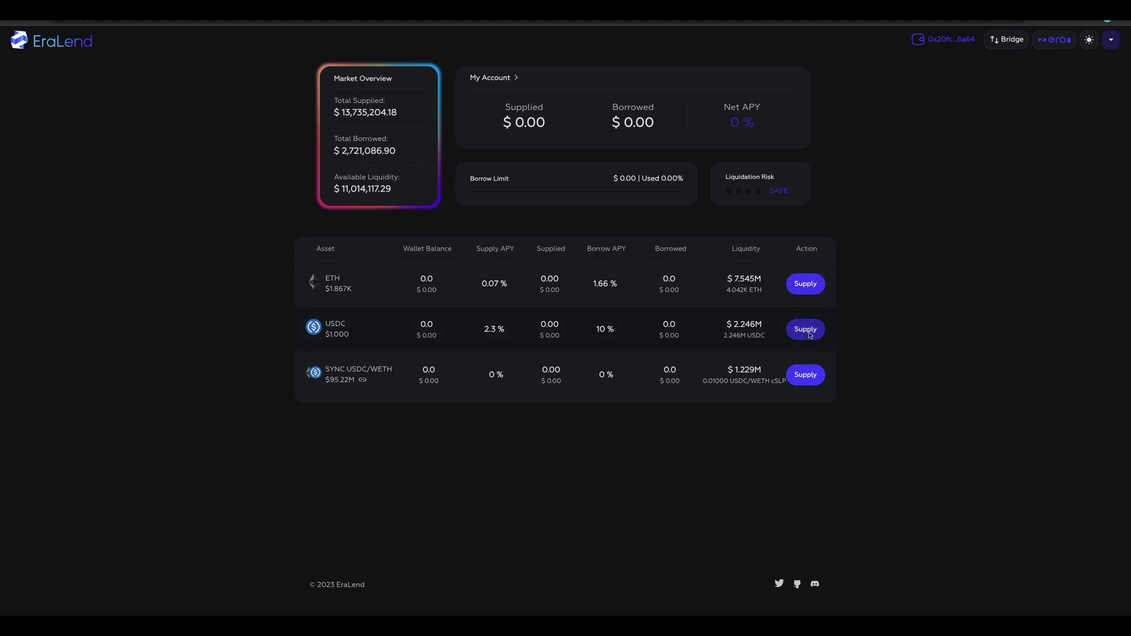
- Open the USDC market's dialog and look through its supply, withdraw, borrow and repay forms before closing it
left_click(808, 335)
type("0.00")
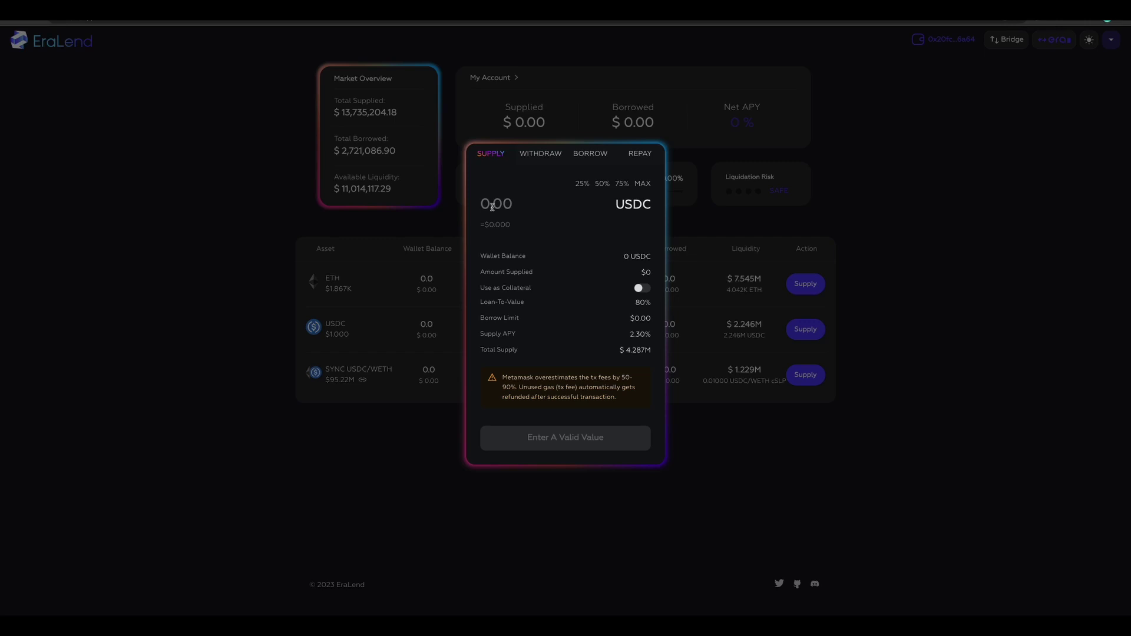
key("BackSpace")
key("BackSpace")
key("BackSpace")
key("BackSpace")
left_click(546, 163)
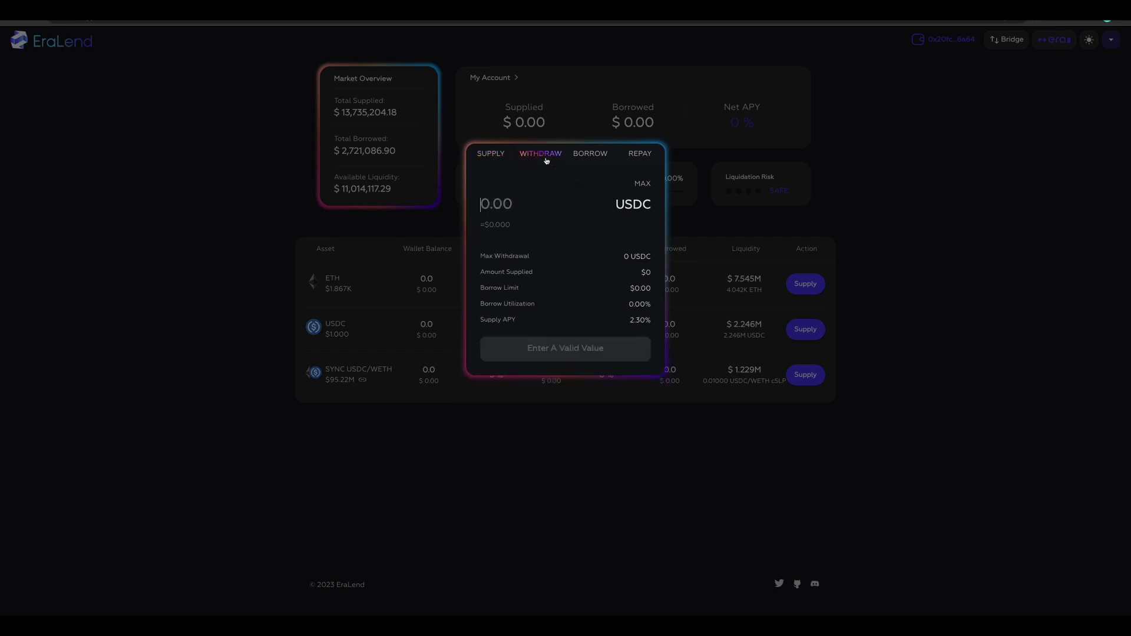
left_click(594, 162)
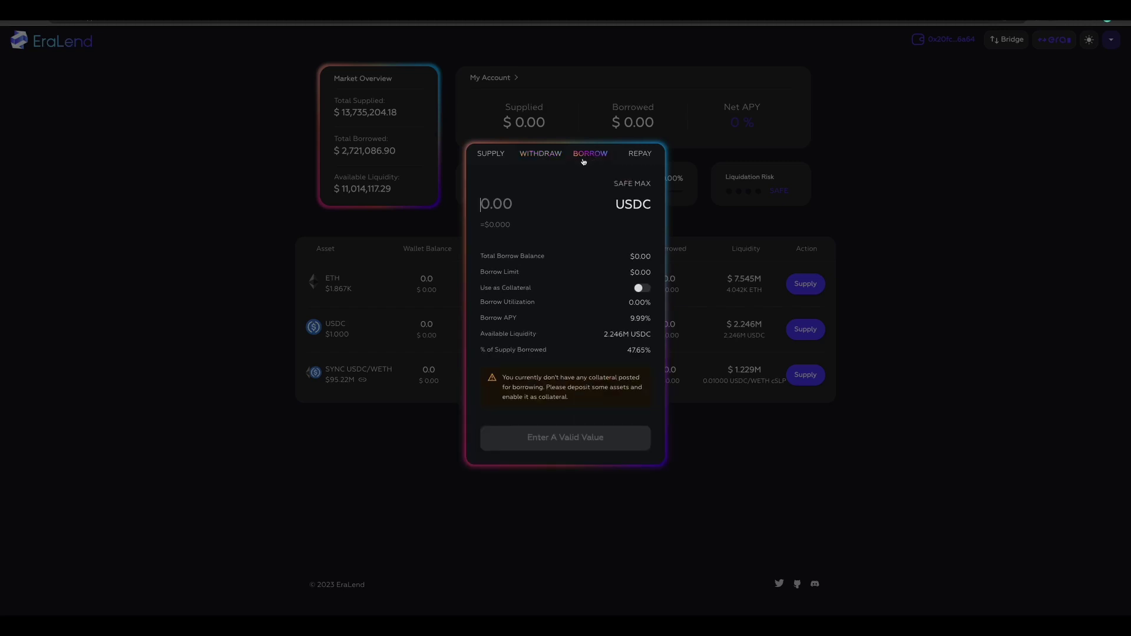
left_click(650, 163)
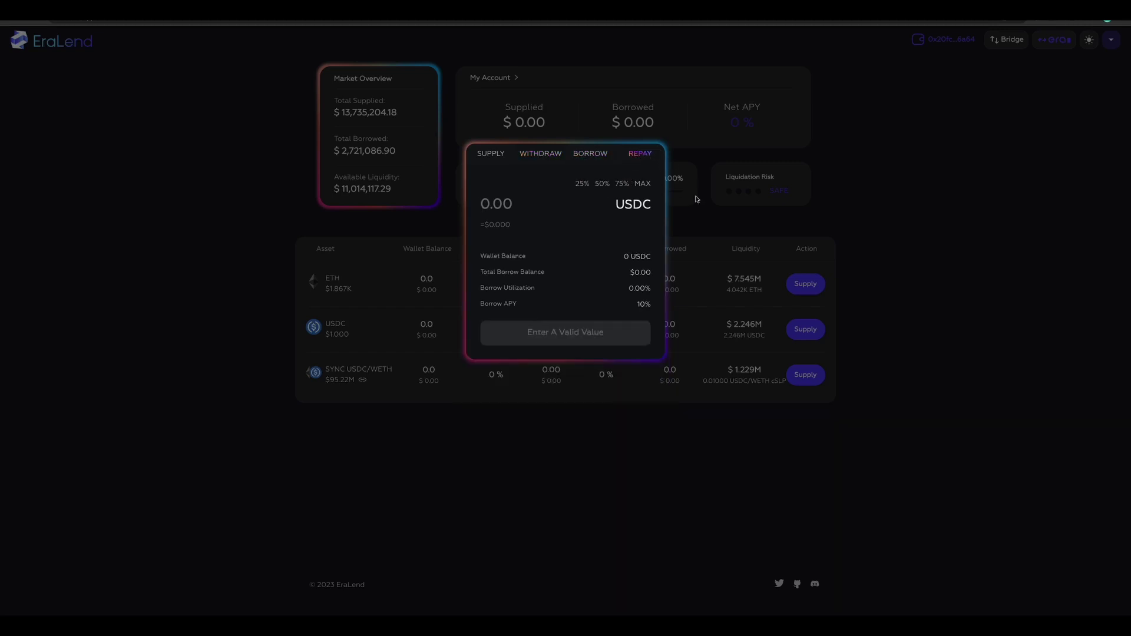
left_click(590, 156)
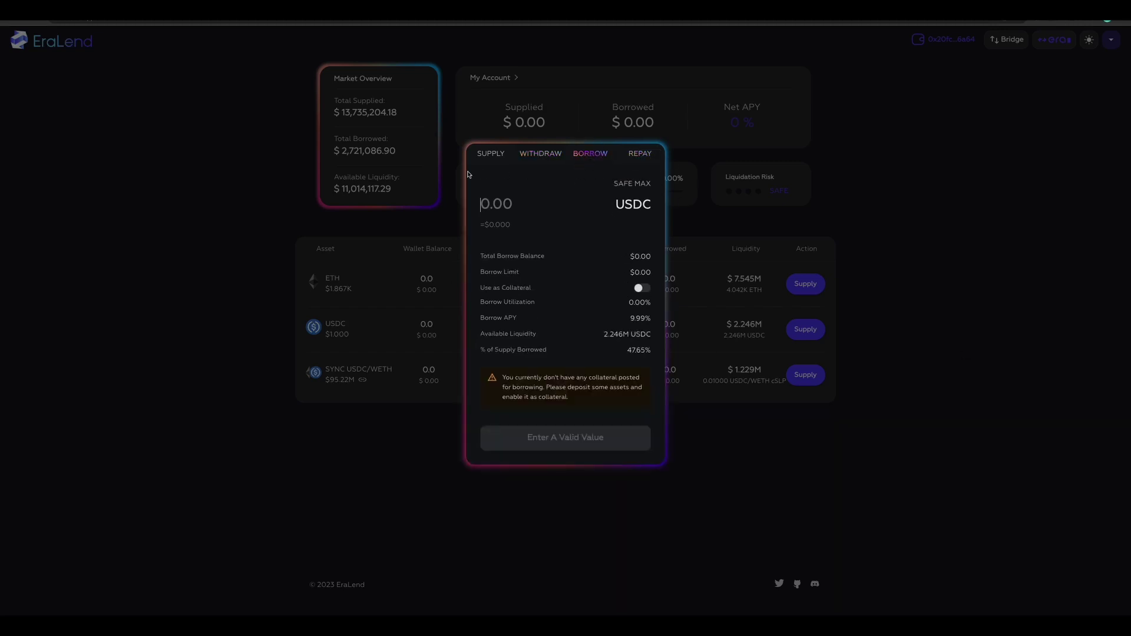
left_click(484, 155)
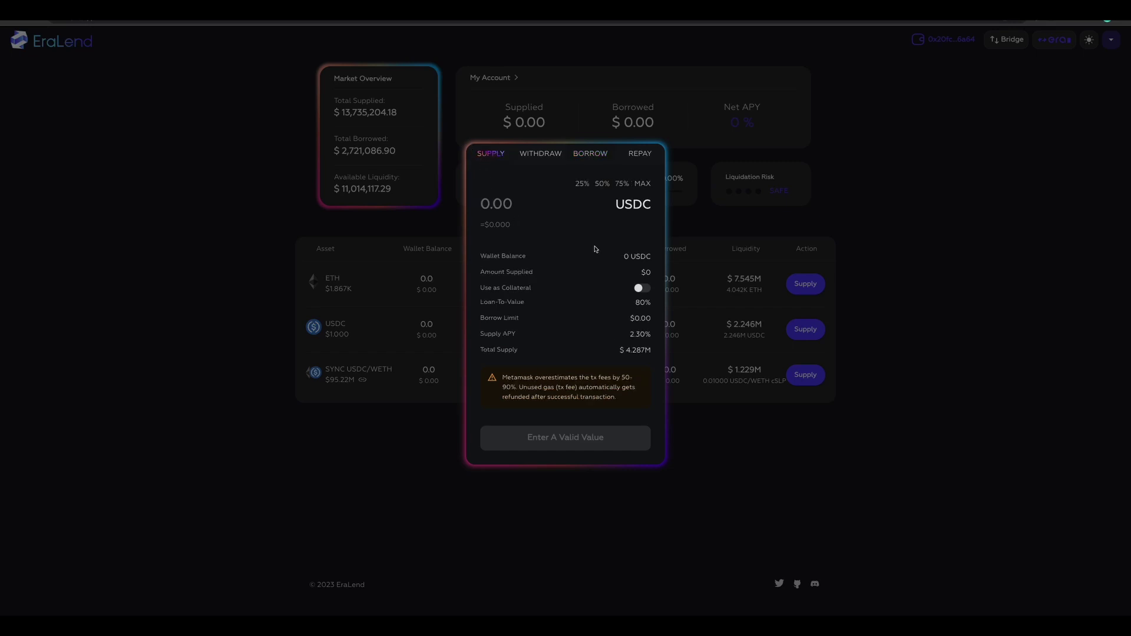
left_click(907, 364)
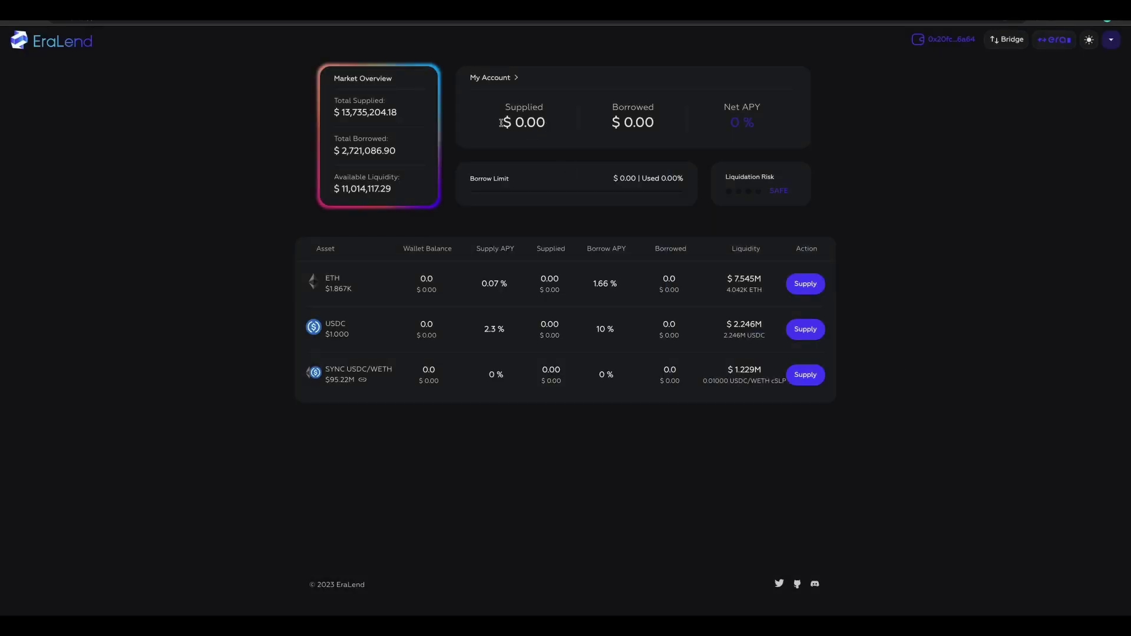